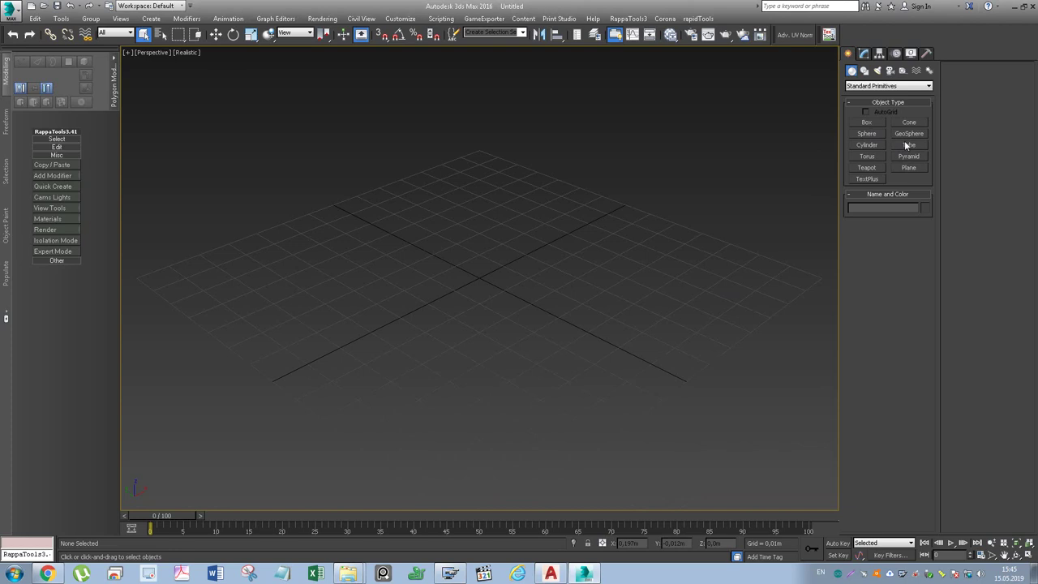
Step: Create a small plane at the grid centre with 1×1 segments, shown with edged faces
left_click(908, 168)
left_click_drag(426, 270, 515, 274)
key("F4")
right_click(921, 306)
right_click(921, 318)
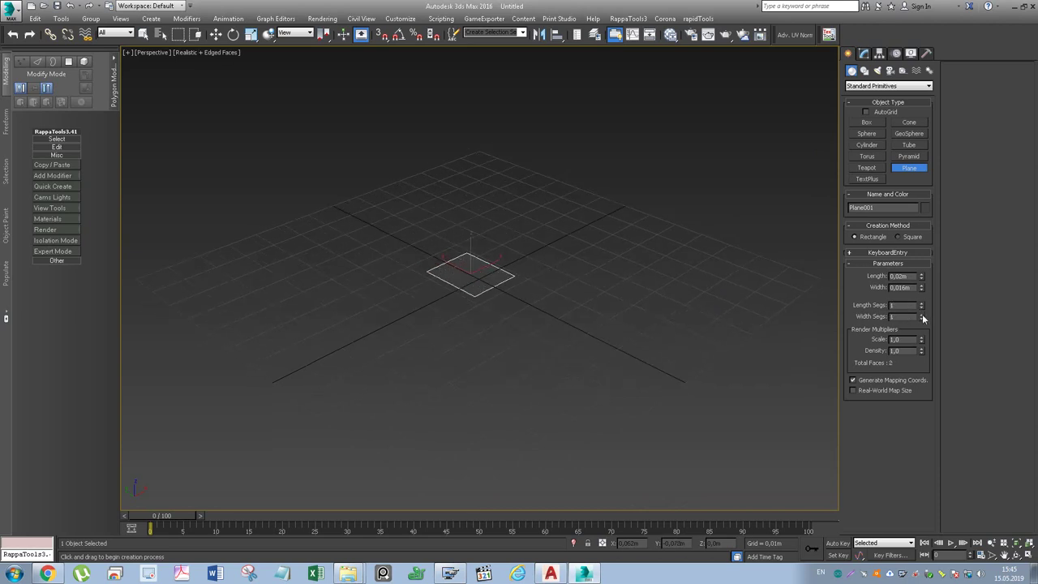
left_click(865, 55)
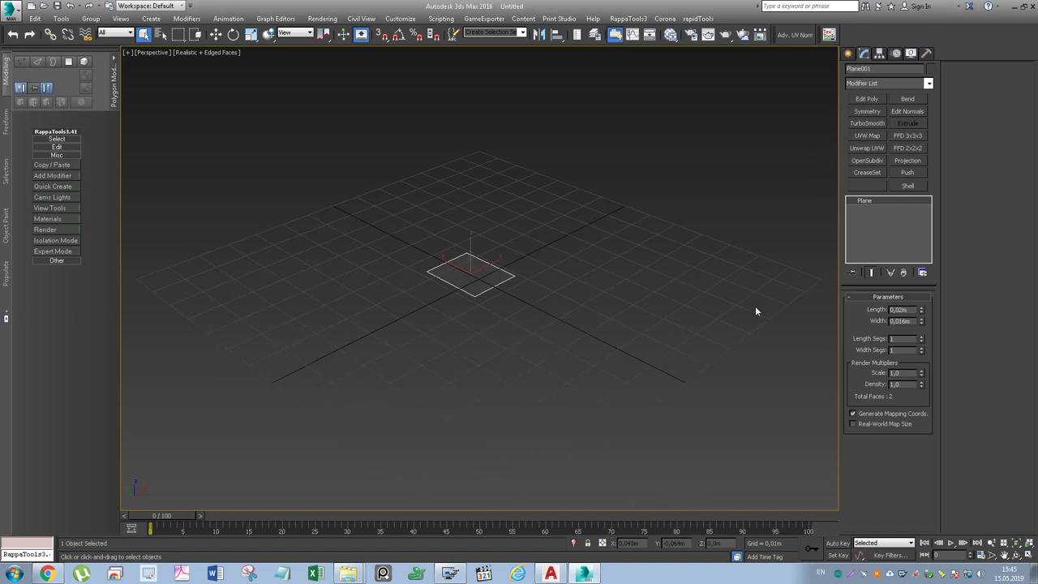
Step: Add Edit Poly and scale two opposite edges apart to stretch the plane into a long strip
left_click(867, 99)
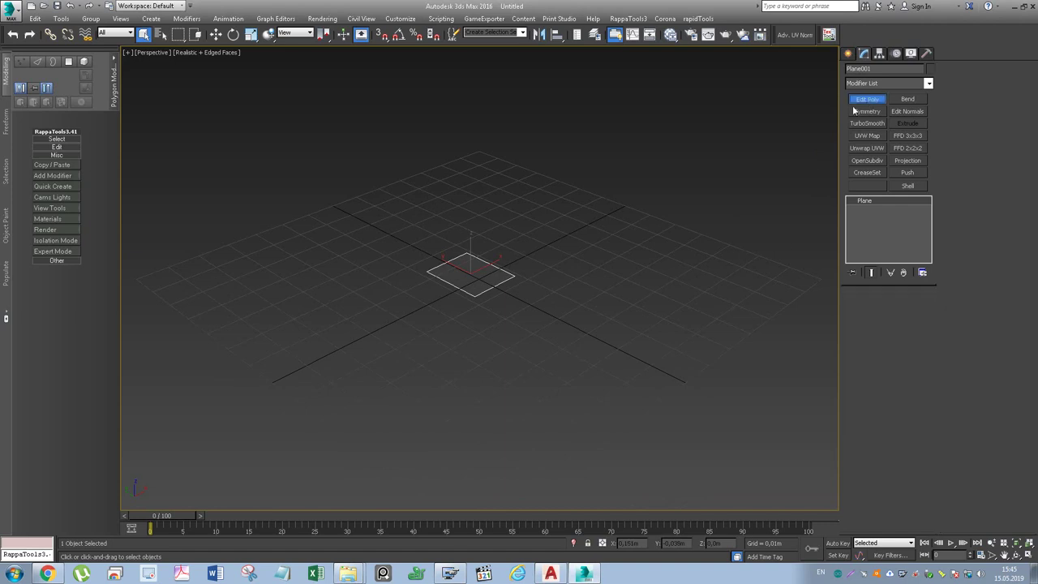
key("2")
left_click(495, 286)
left_click(446, 261, "ctrl")
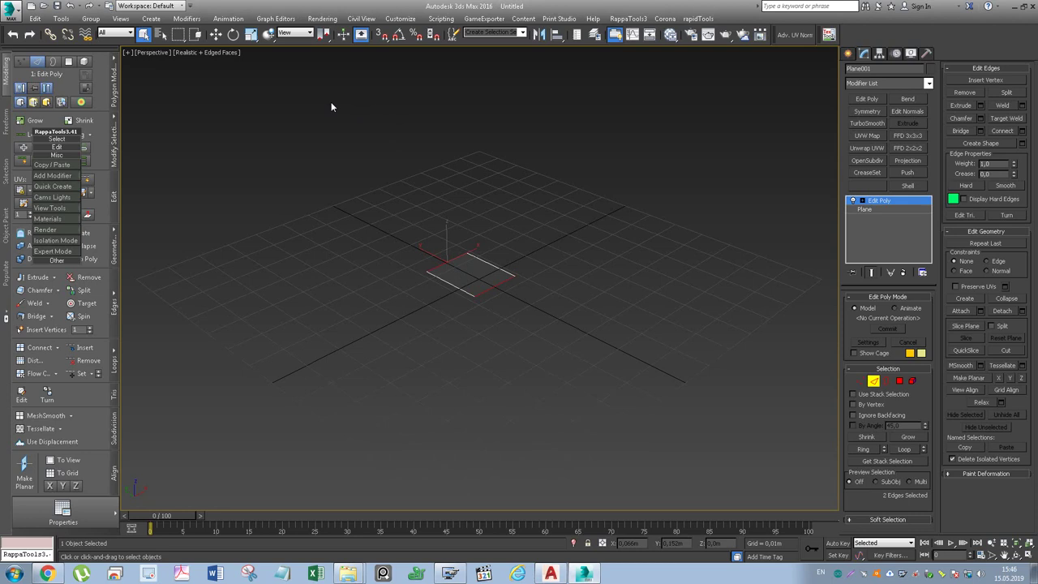
left_click(251, 37)
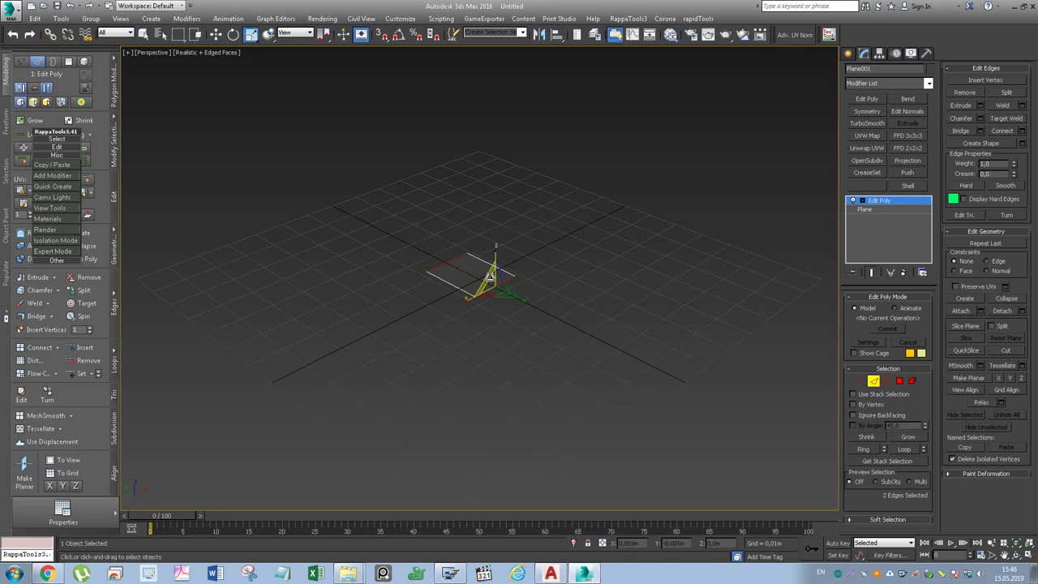
mouse_move(477, 280)
left_mouse_down()
mouse_move(688, 441)
mouse_move(557, 328)
left_mouse_up()
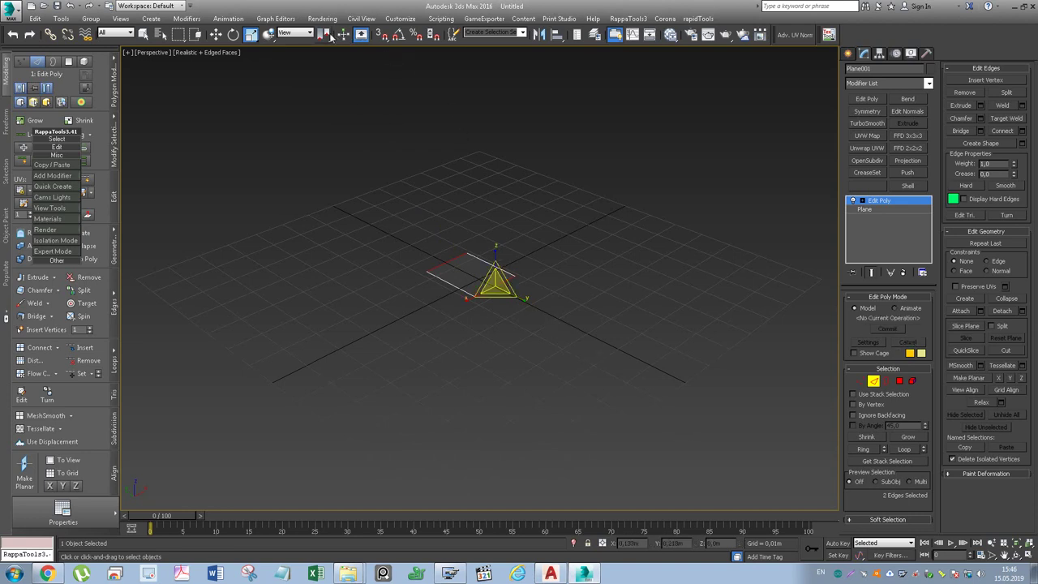
left_click_drag(323, 34, 329, 58)
mouse_move(496, 285)
left_mouse_down()
mouse_move(539, 321)
mouse_move(676, 339)
left_mouse_up()
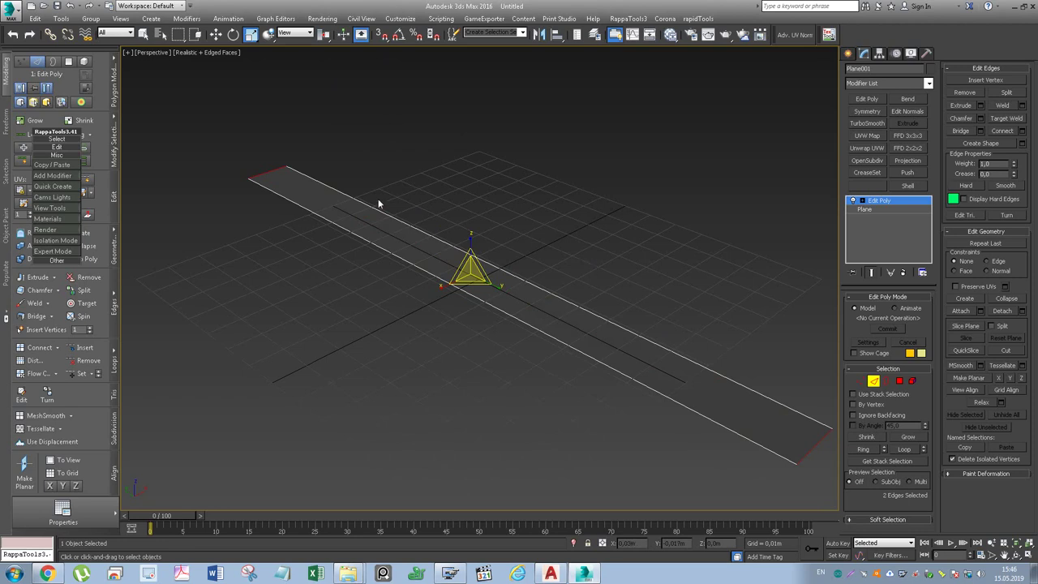
Step: Cancel the Save dialog and reframe the view on the strip
key("ctrl+s")
left_click(714, 64)
scroll(290, 197, "down", 3)
mouse_move(290, 197)
middle_mouse_down()
mouse_move(379, 212)
mouse_move(431, 290)
middle_mouse_up()
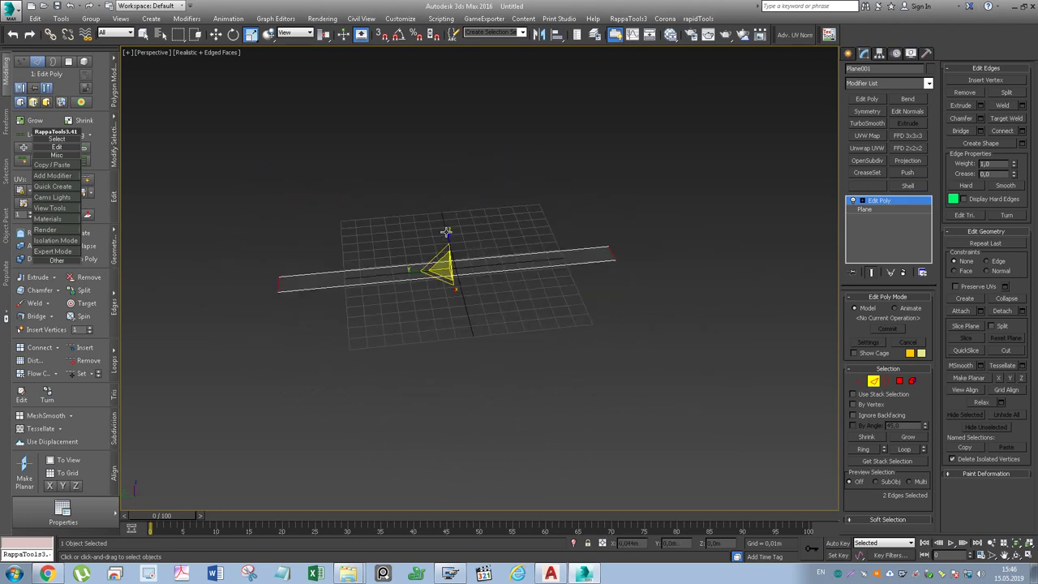
scroll(432, 289, "up", 5)
Step: Abandon a trial cut and select the strip's two long edges for connecting
key("alt+c")
left_click(402, 292)
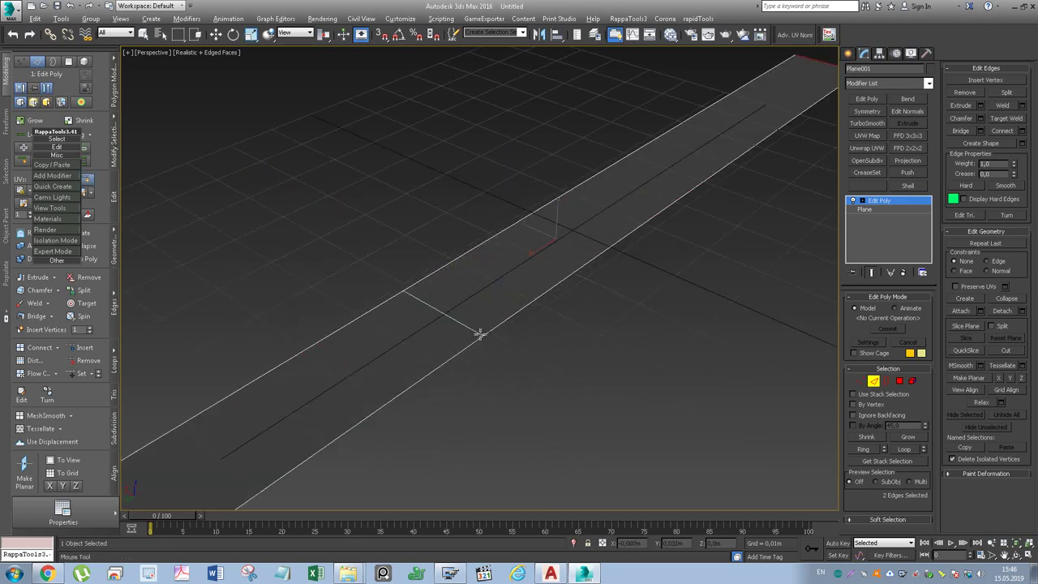
right_click(487, 339)
key("w")
left_click_drag(491, 302, 491, 301)
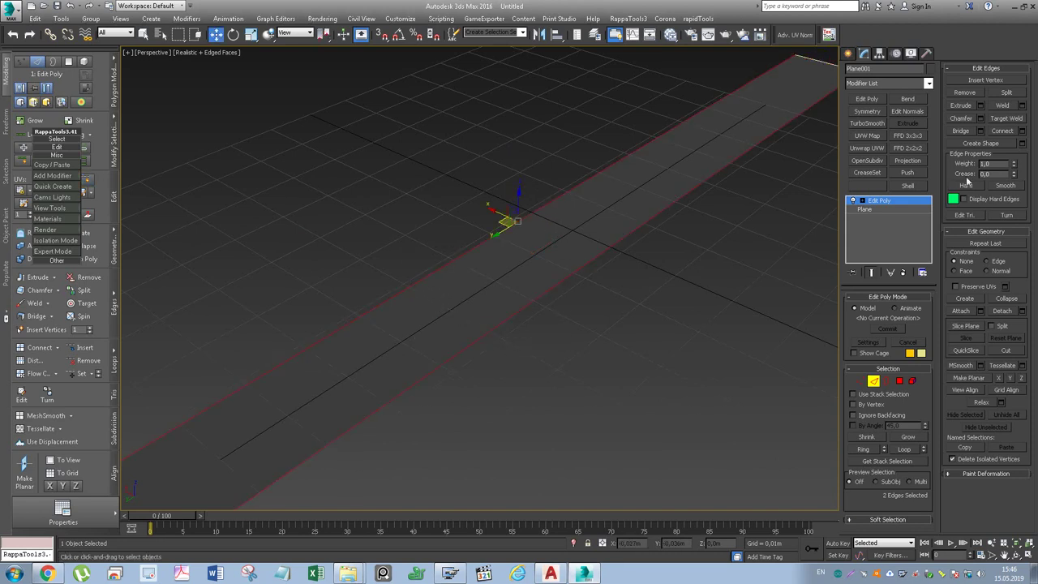
left_click(1023, 131)
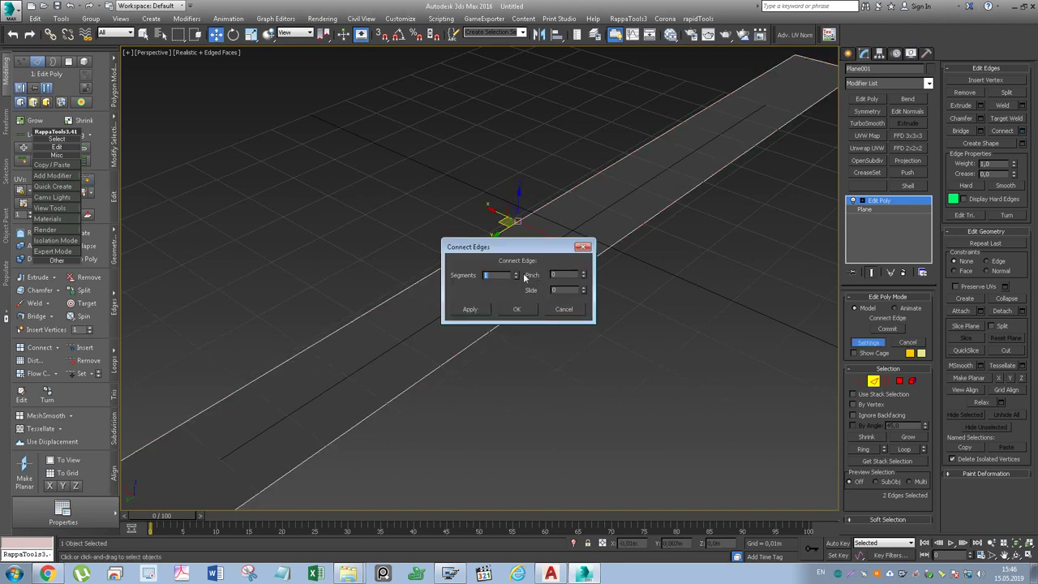
Step: Connect the strip's long edges with 14 evenly spaced crosswise edges
left_click_drag(515, 272, 516, 272)
left_click(522, 307)
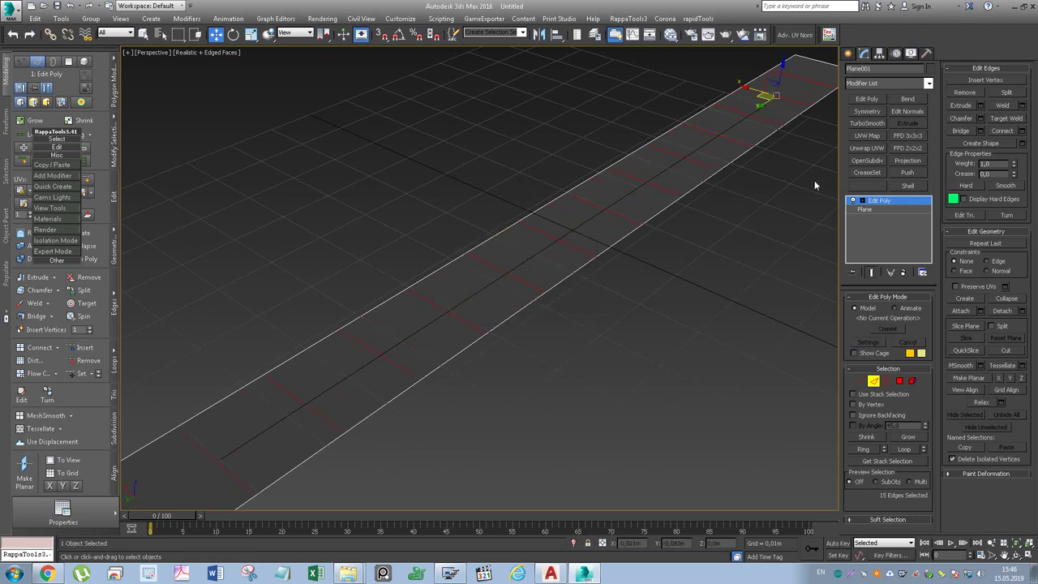
scroll(809, 172, "down", 5)
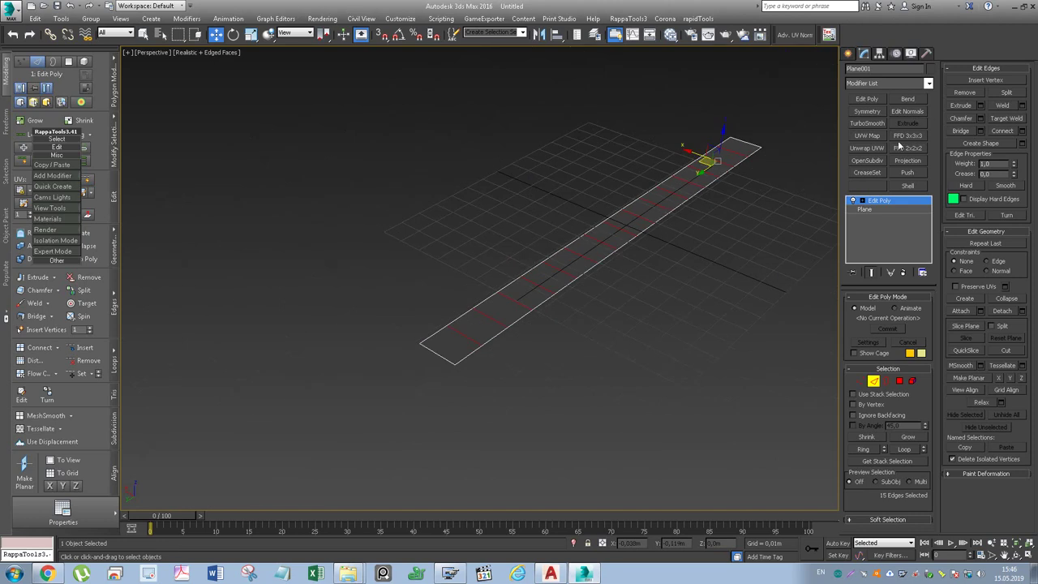
scroll(786, 149, "up", 3)
left_click(930, 83)
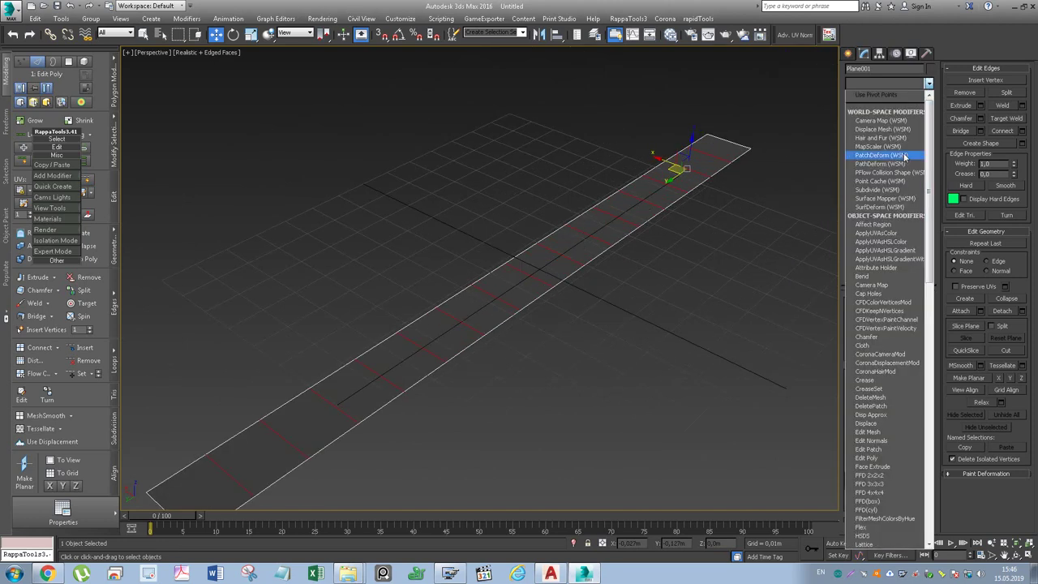
Step: Add an FFD(box) modifier and set its lattice to 9×2×2 control points
left_click(882, 501)
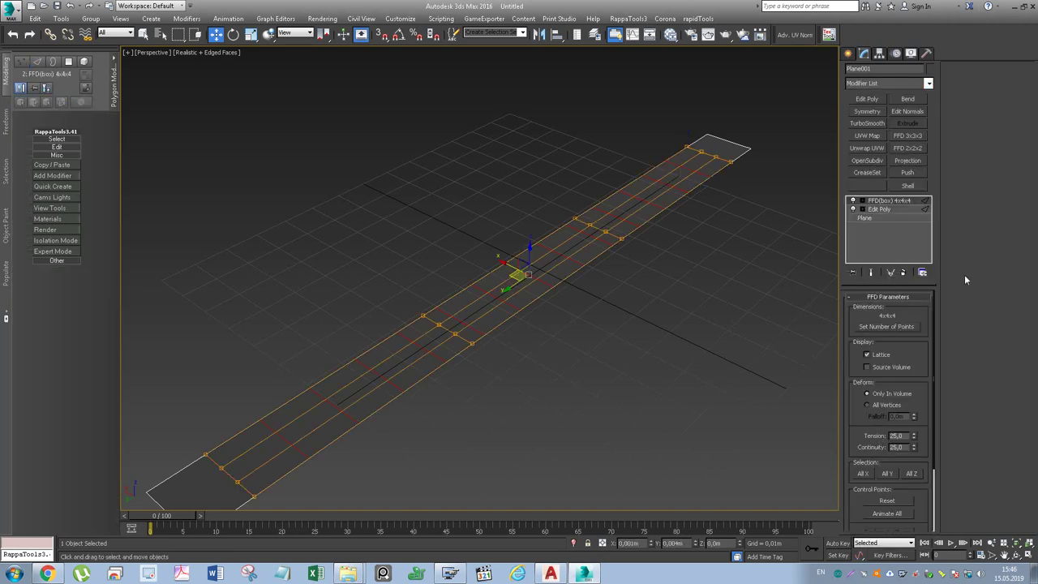
left_click(886, 326)
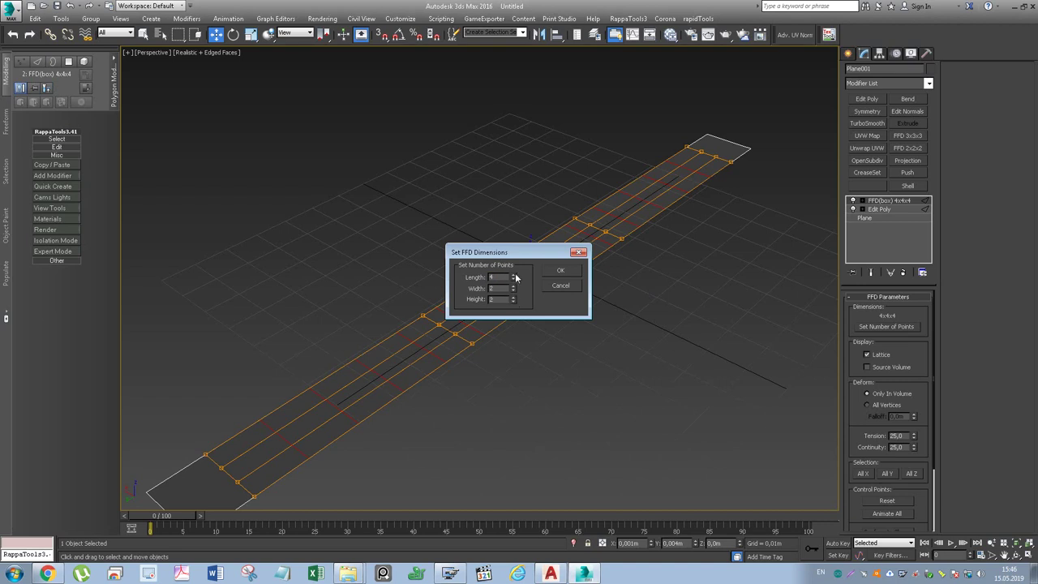
left_click(554, 270)
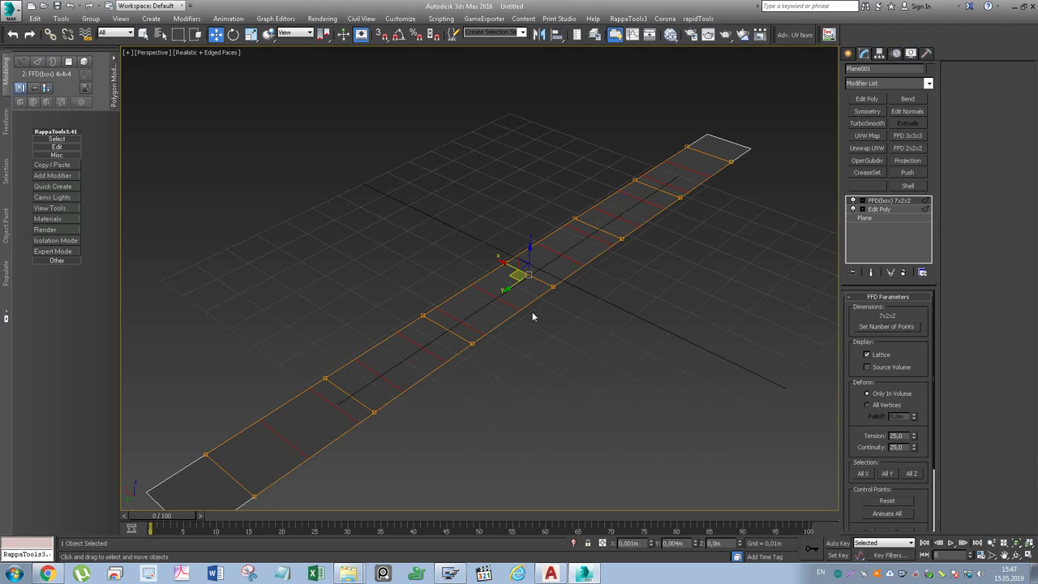
left_click(906, 326)
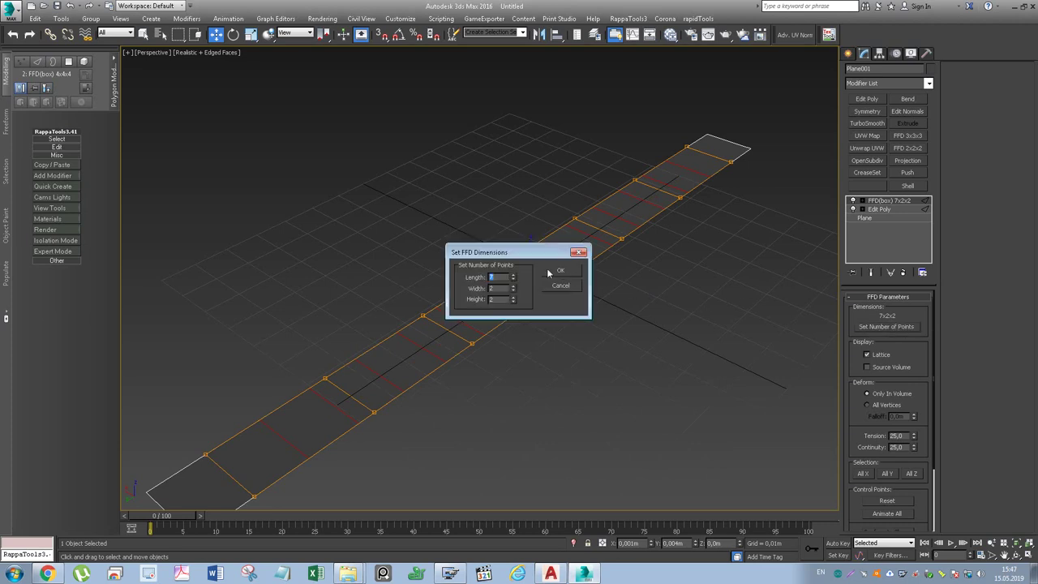
left_click(514, 275)
left_click(514, 275)
left_click(564, 270)
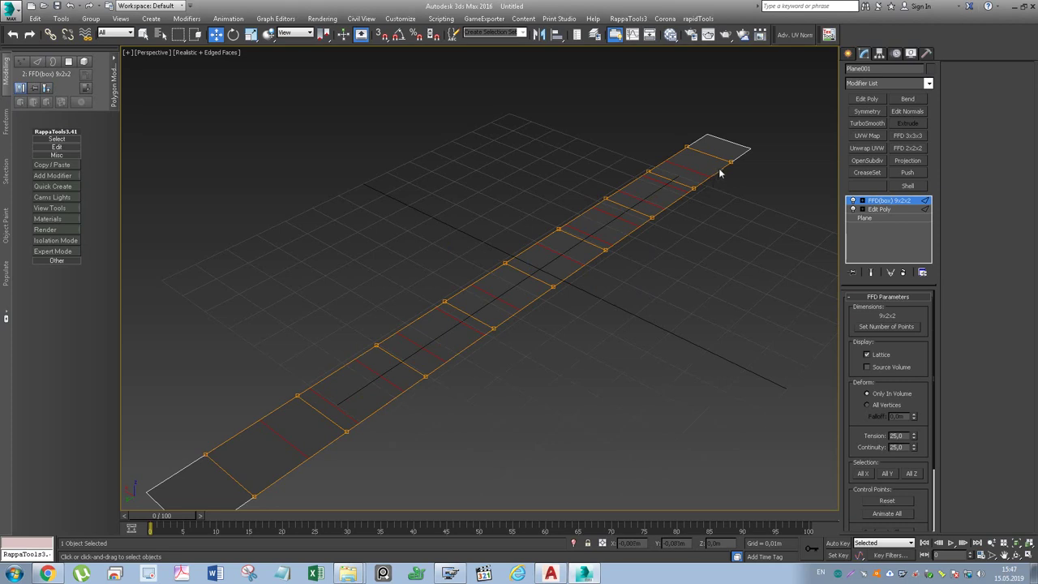
Step: Move three rows of lattice control points sideways to bend the strip into S-curves
left_click_drag(719, 166, 287, 459)
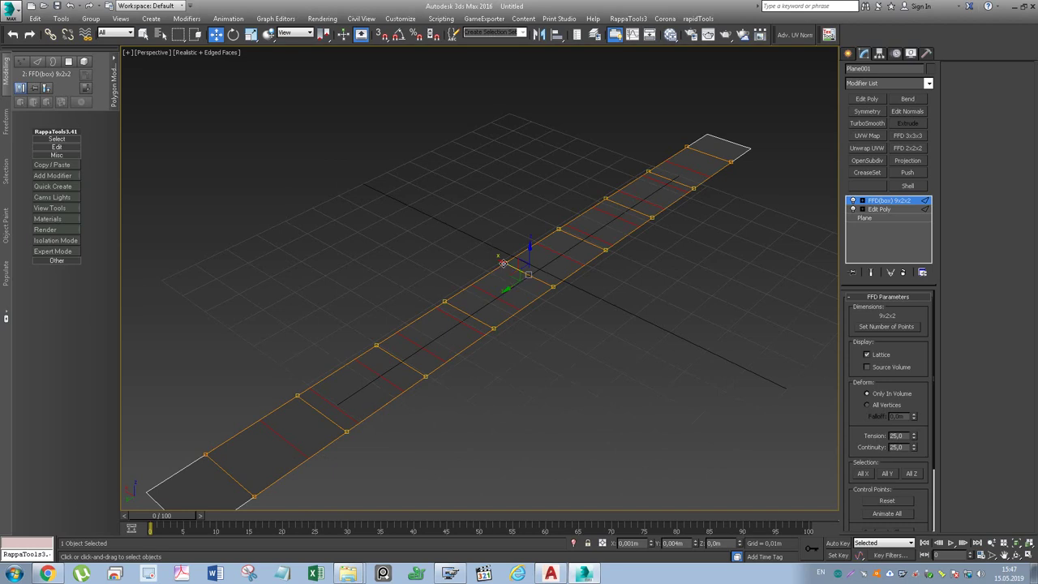
left_click_drag(516, 272, 517, 270)
left_click_drag(472, 326, 370, 426)
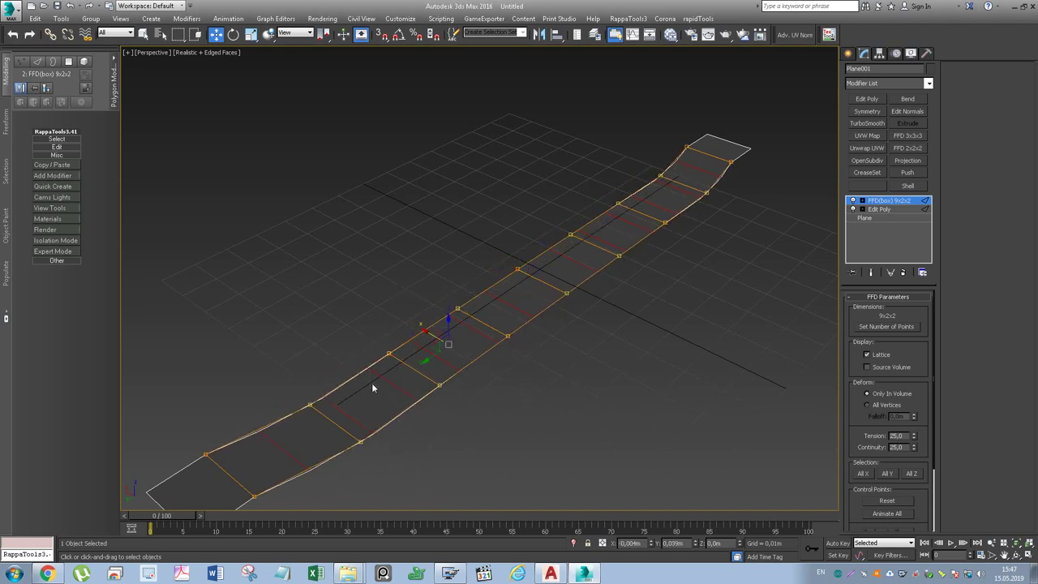
left_click_drag(424, 335, 406, 321)
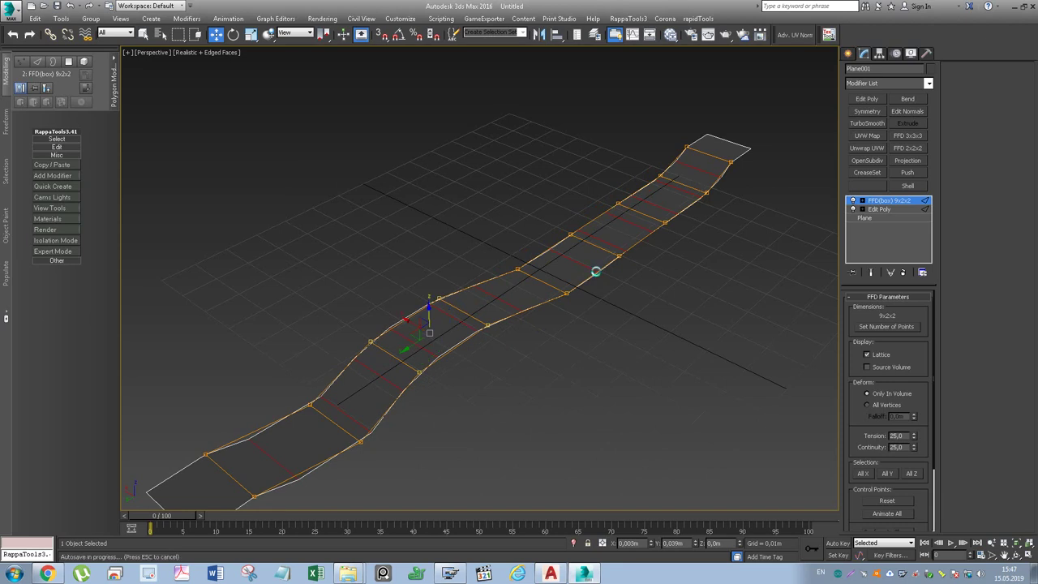
left_click_drag(681, 197, 564, 268)
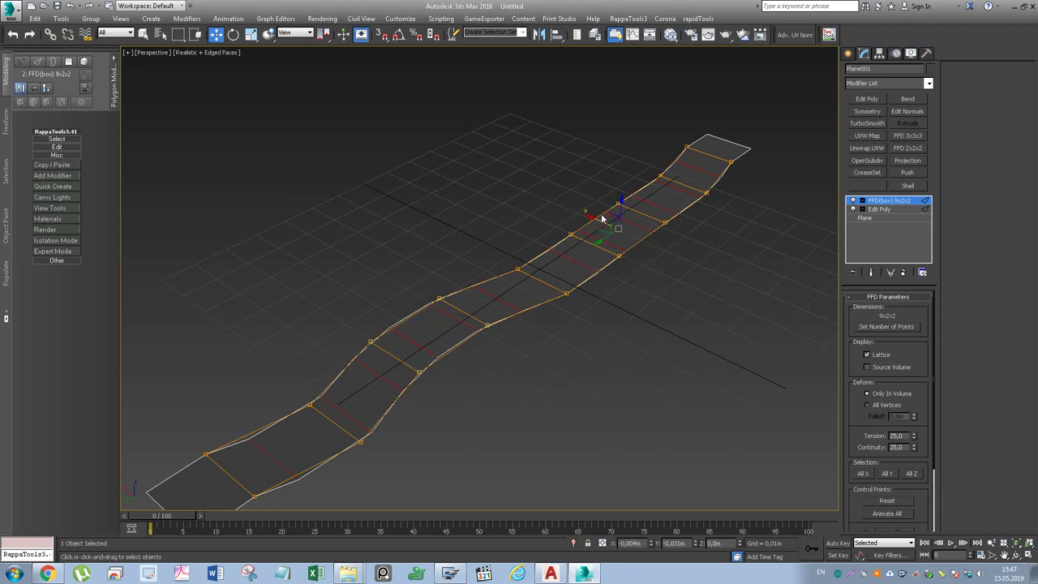
left_click_drag(598, 223, 618, 237)
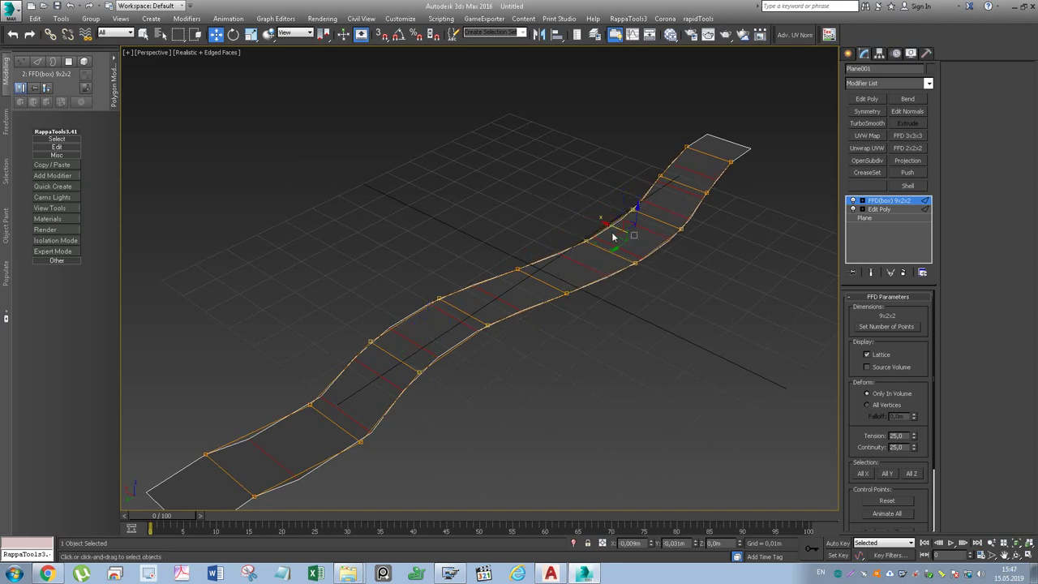
Step: Exit control-point editing and collapse the modifier stack to an Editable Poly
left_click(902, 203)
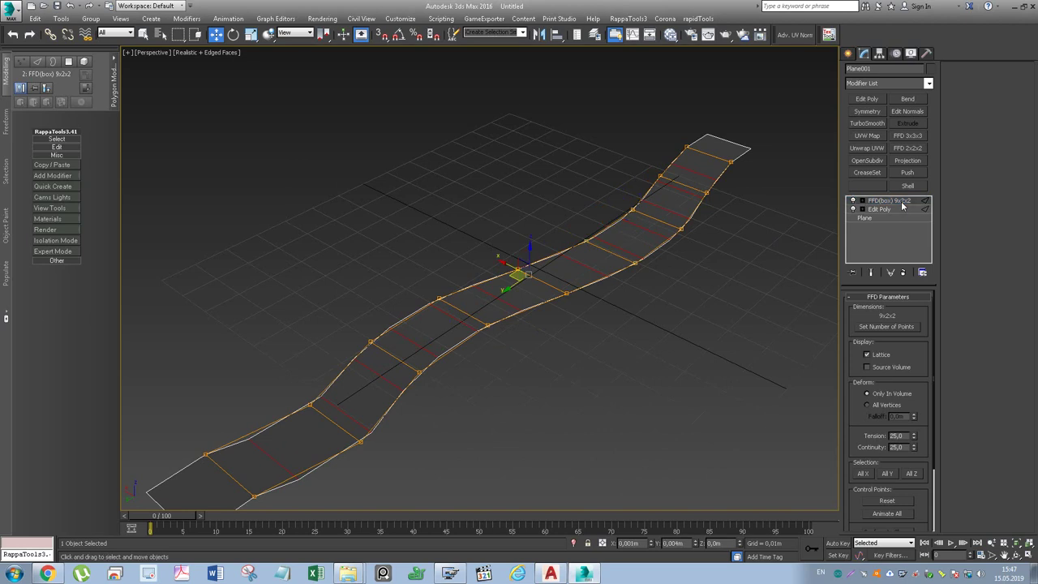
right_click(640, 230)
left_click(764, 352)
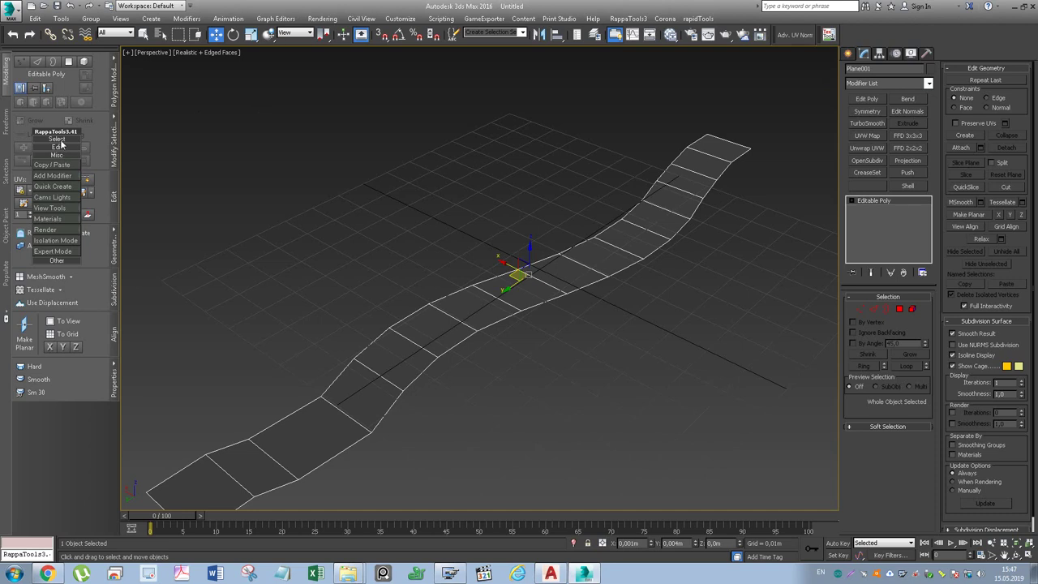
Step: Select all of the strip's polygons and tessellate them into a denser grid
left_click_drag(57, 131, 71, 456)
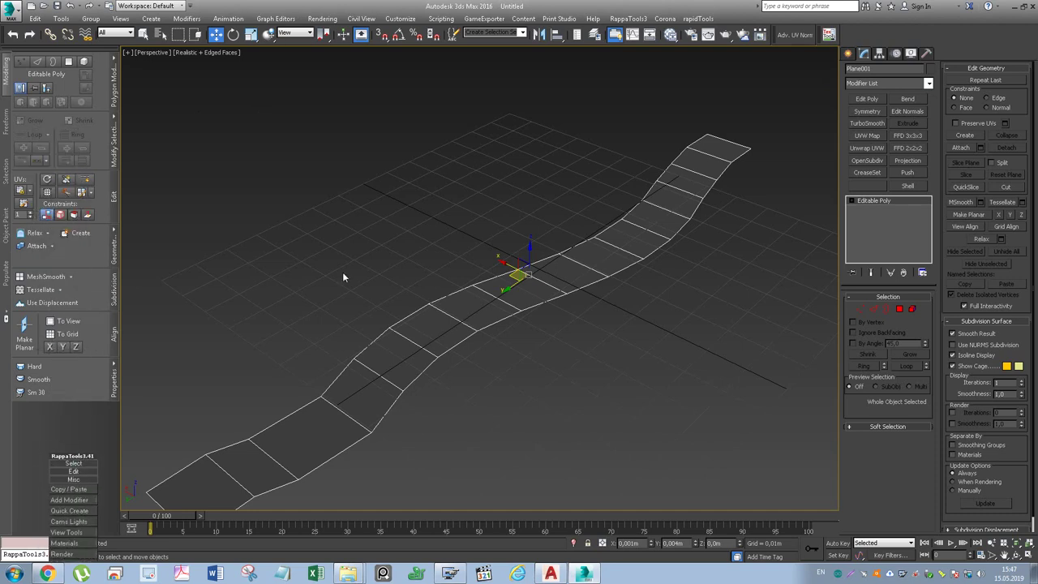
key("3")
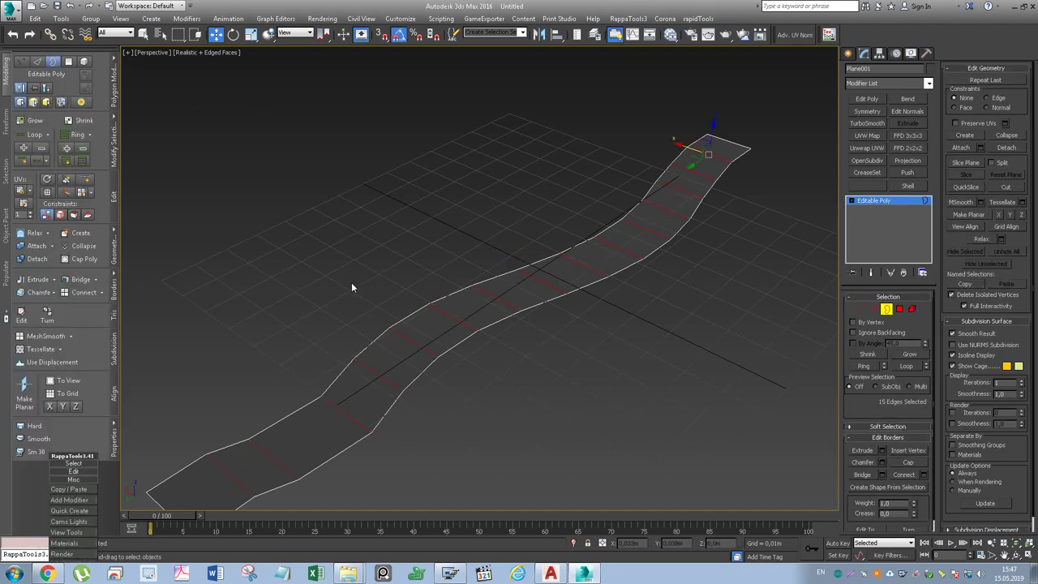
key("4")
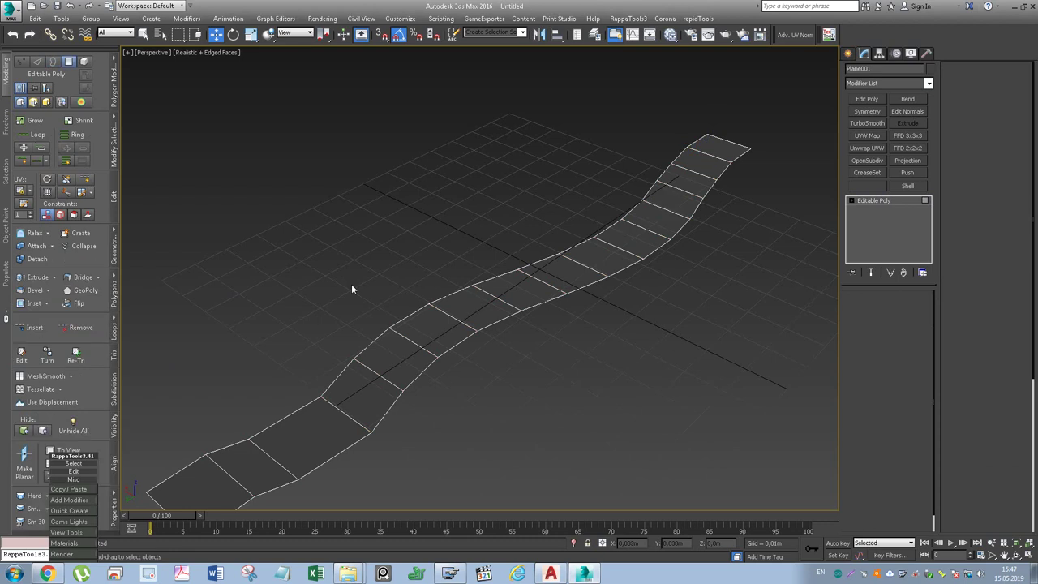
key("ctrl+a")
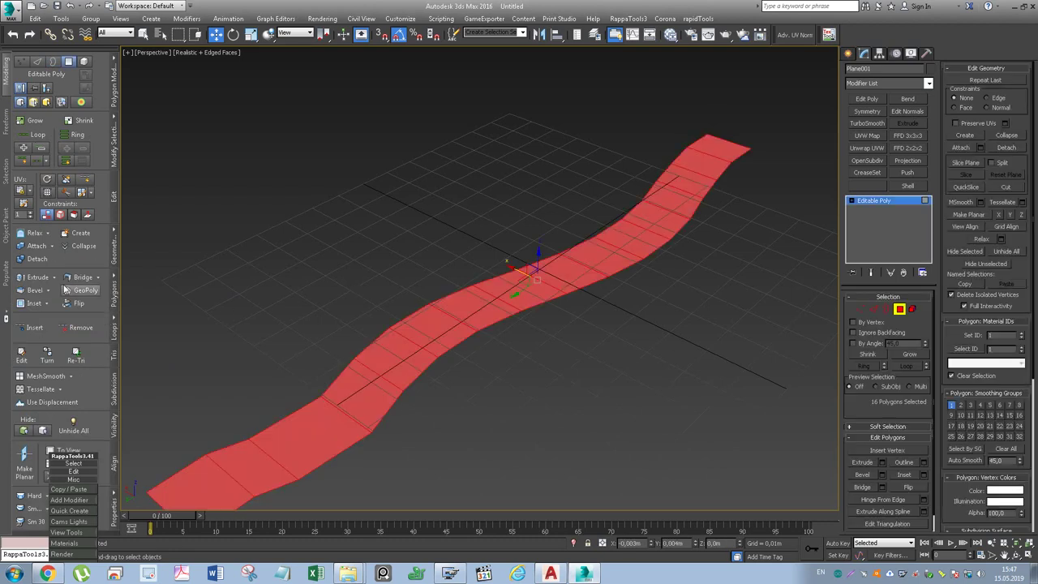
left_click(38, 390)
Step: Bring up the Polygon Modeling topology generation tools on the ribbon
left_click(113, 150)
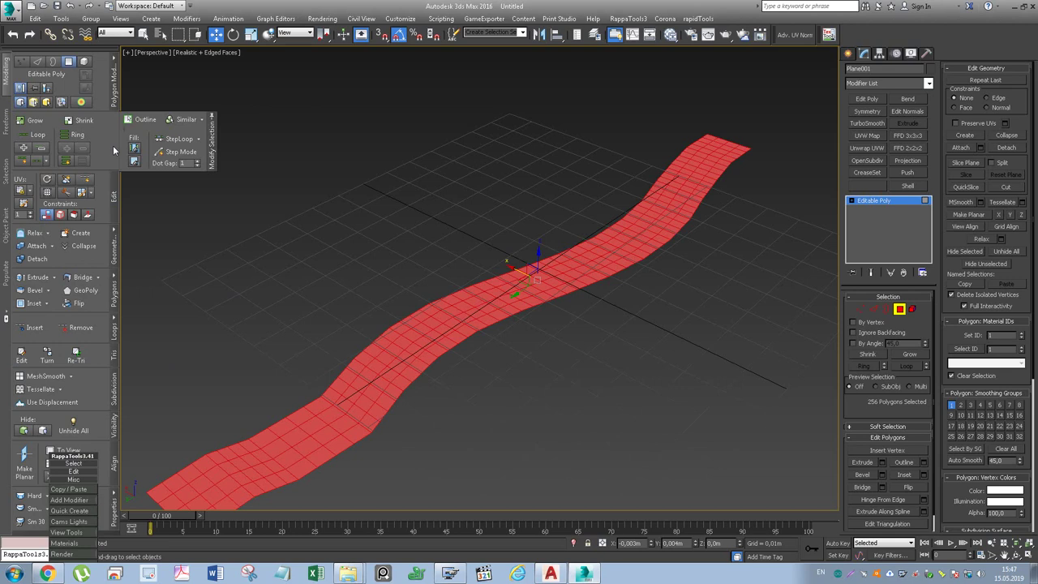
left_click(114, 93)
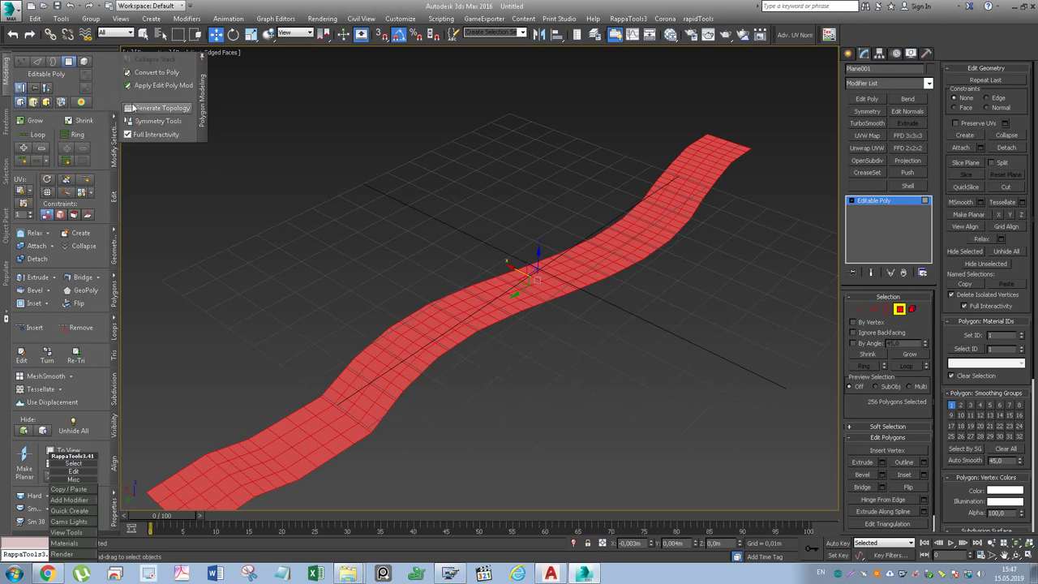
left_click(140, 108)
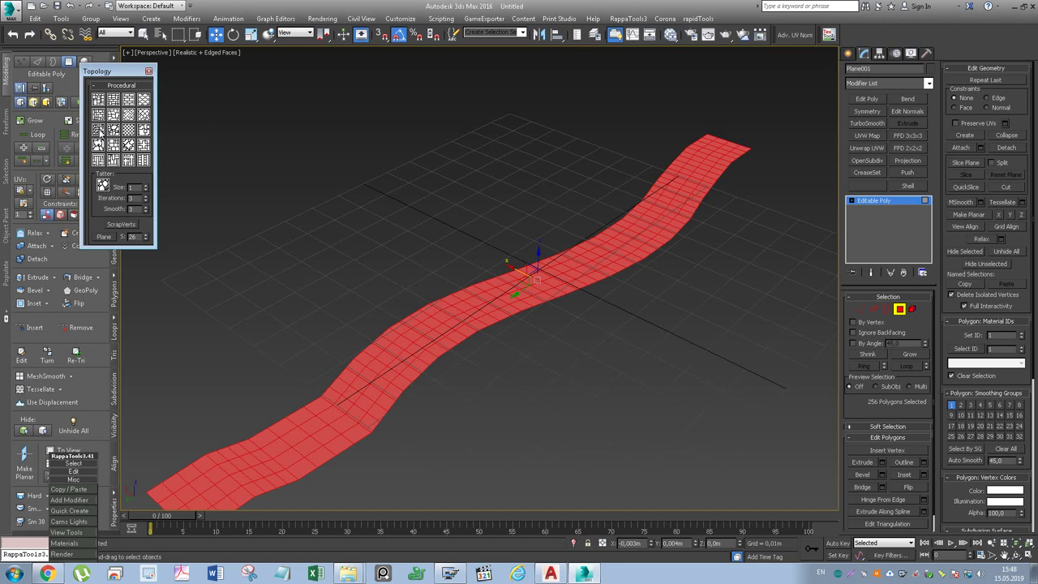
Step: Remesh the strip into 141 irregular stone-like polygons with Generate Topology and hide the grid
left_click(99, 131)
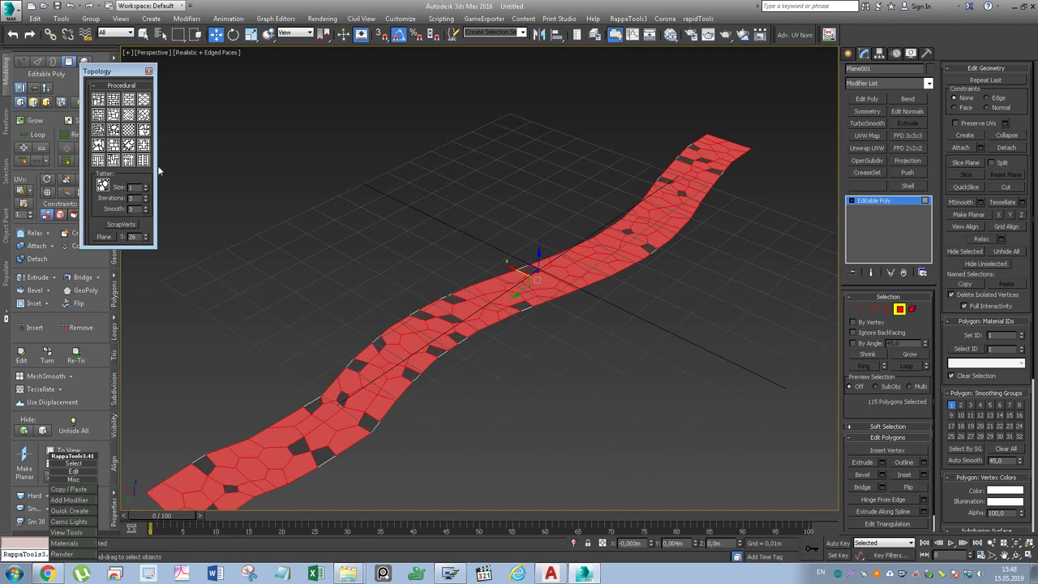
key("ctrl+z")
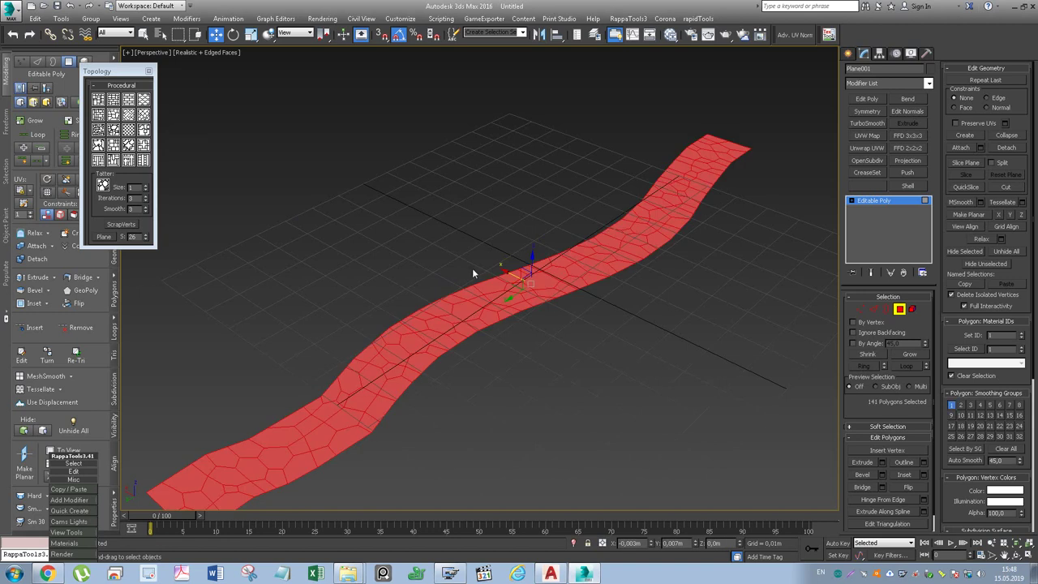
key("g")
Step: Inset each of the 141 stone tiles By Polygon with an amount of 0,001m
left_click(922, 476)
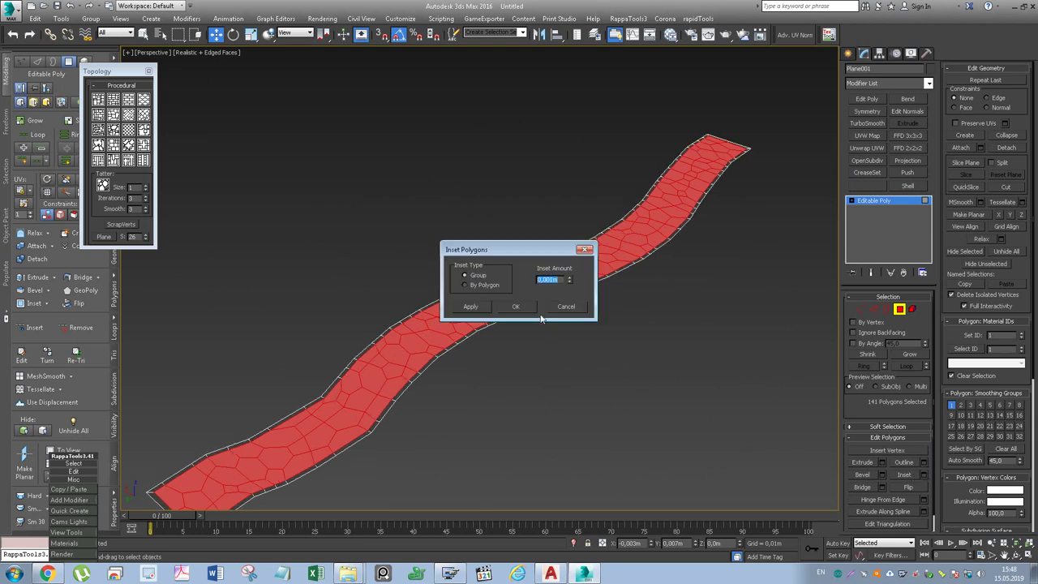
left_click_drag(537, 257, 647, 352)
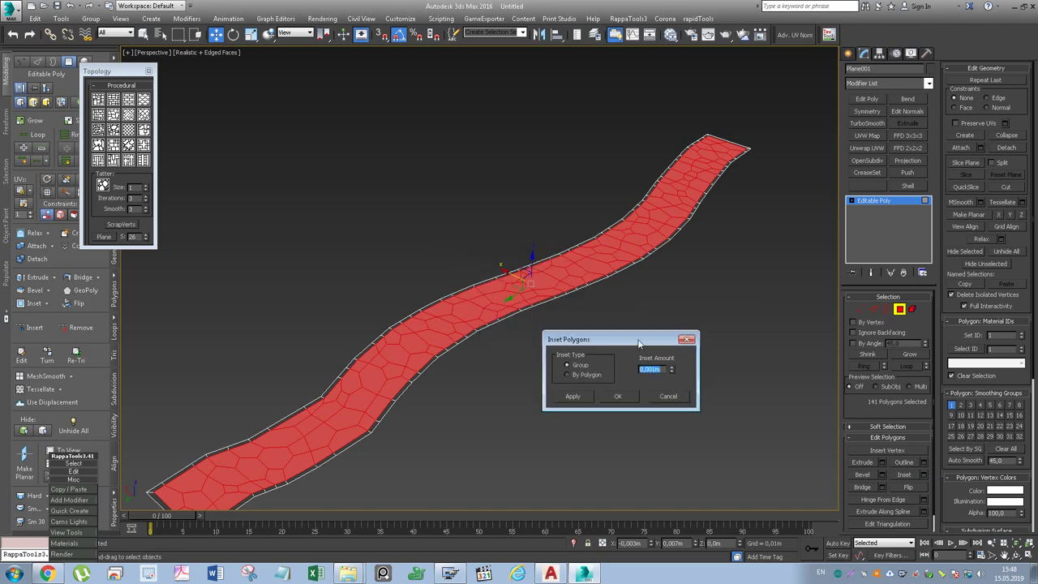
left_click(581, 379)
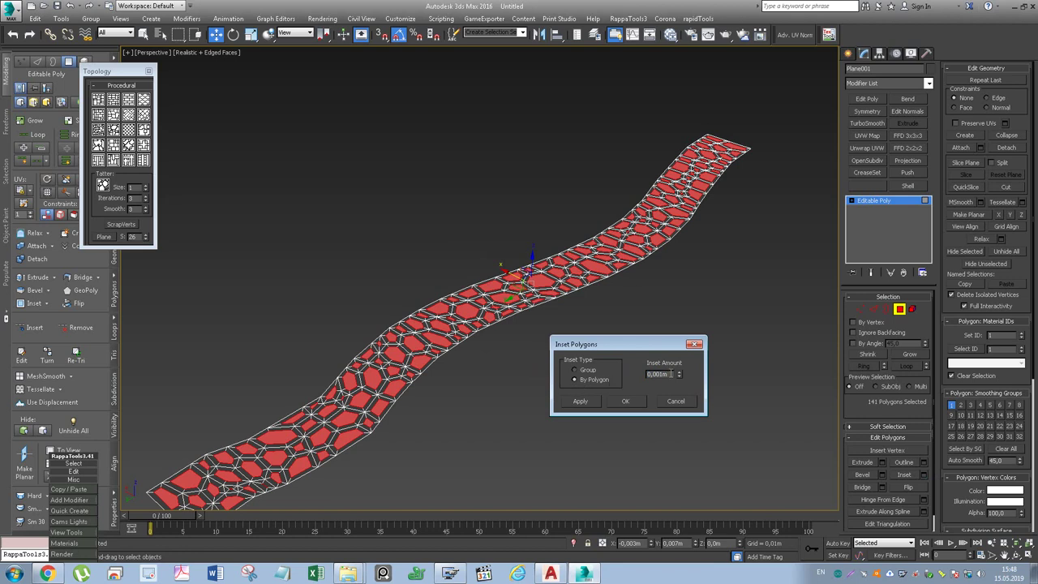
left_click(615, 400)
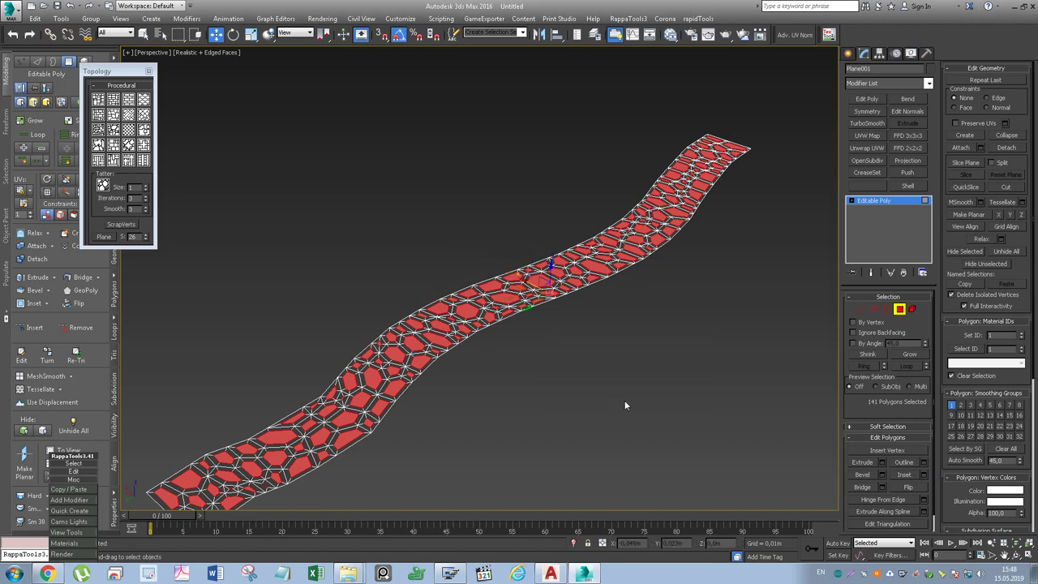
Step: Bevel the tiles with zero height and a small outline amount, leaving fine gaps between them
left_click(880, 475)
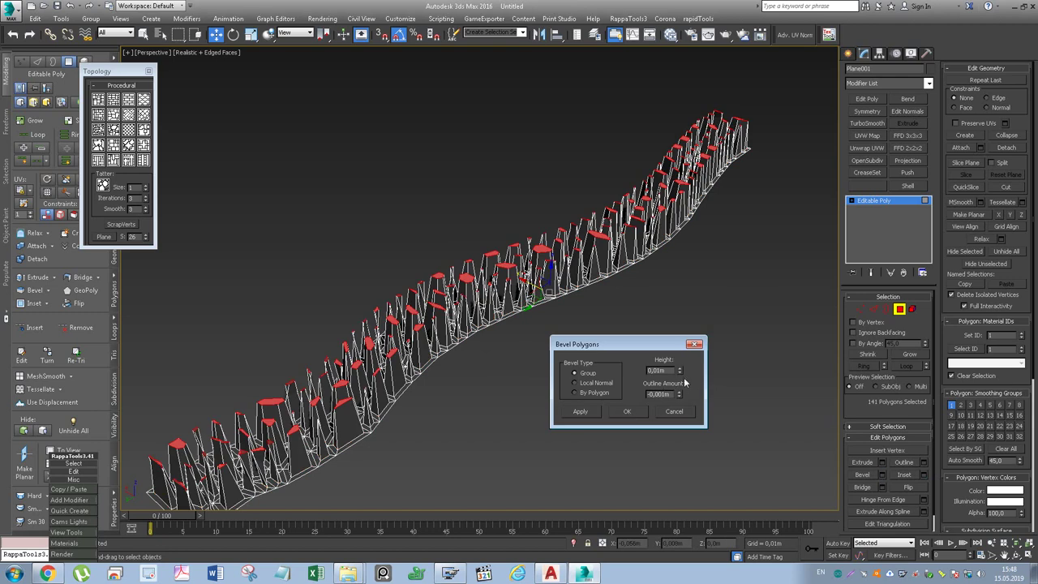
left_click_drag(679, 371, 679, 412)
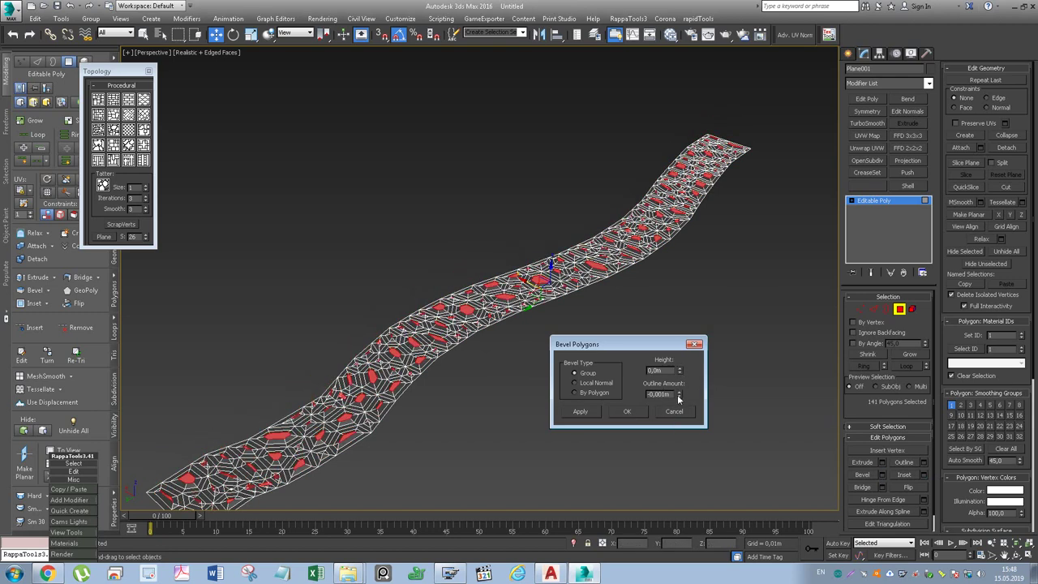
left_click_drag(680, 394, 682, 301)
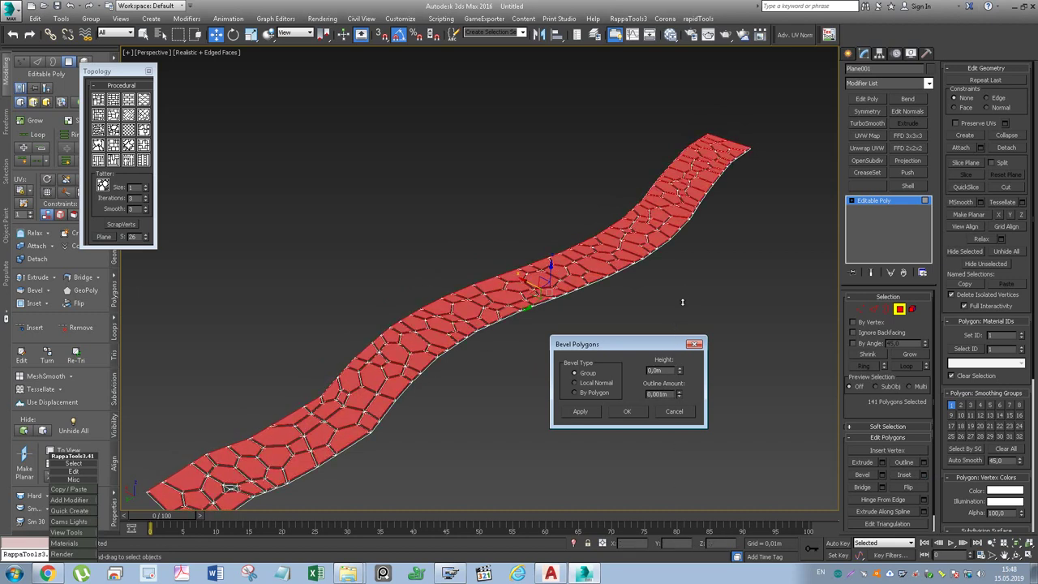
left_click(633, 411)
mouse_move(633, 408)
middle_mouse_down("alt")
mouse_move(514, 315)
mouse_move(549, 275)
middle_mouse_up("alt")
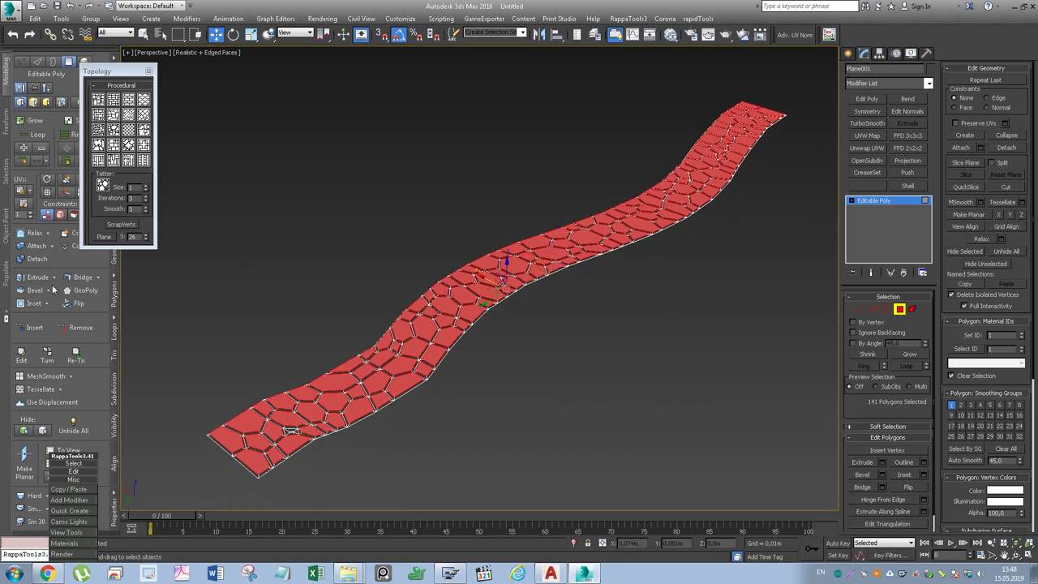
left_click(149, 73)
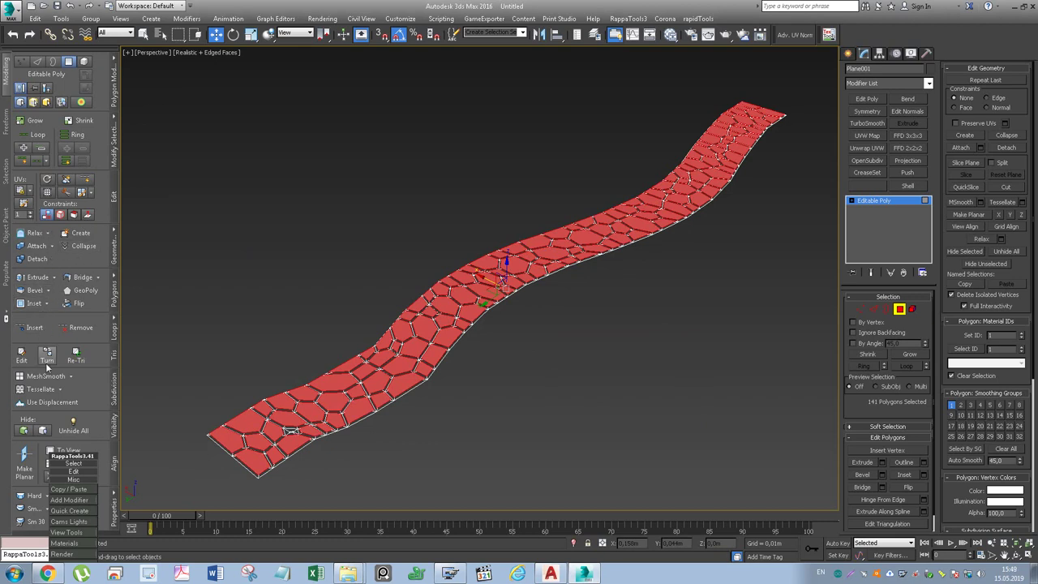
Step: Tessellate the tiled path twice, bringing the mesh to 2644 polygons
left_click(41, 390)
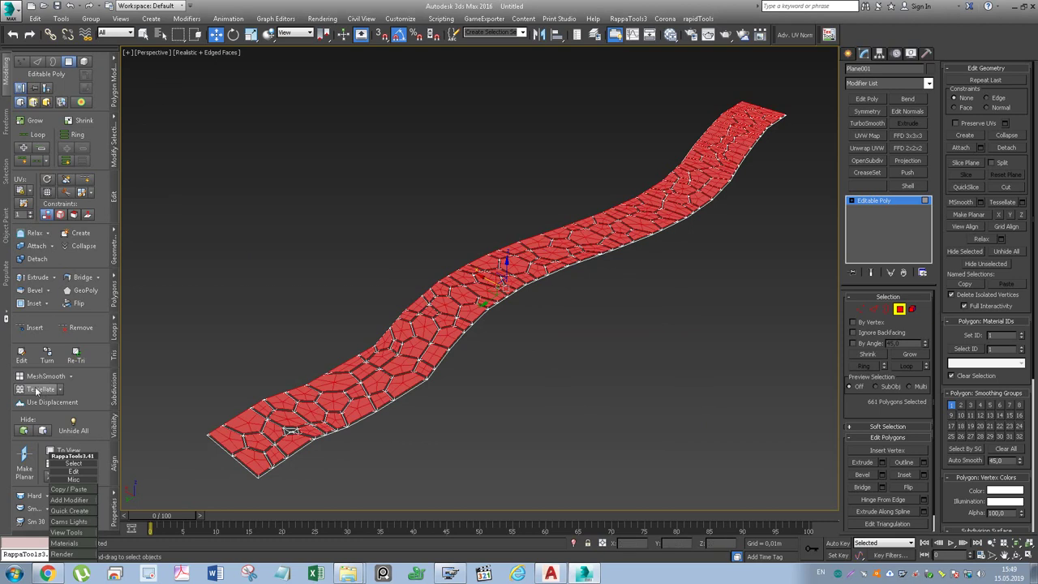
left_click(37, 390)
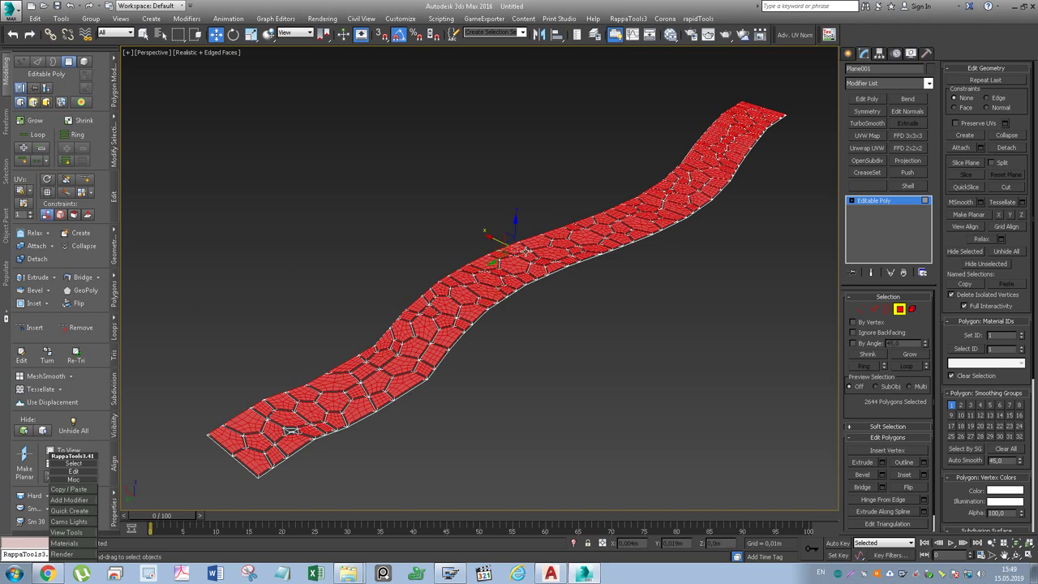
left_click(488, 32)
left_click(633, 235)
left_click(928, 84)
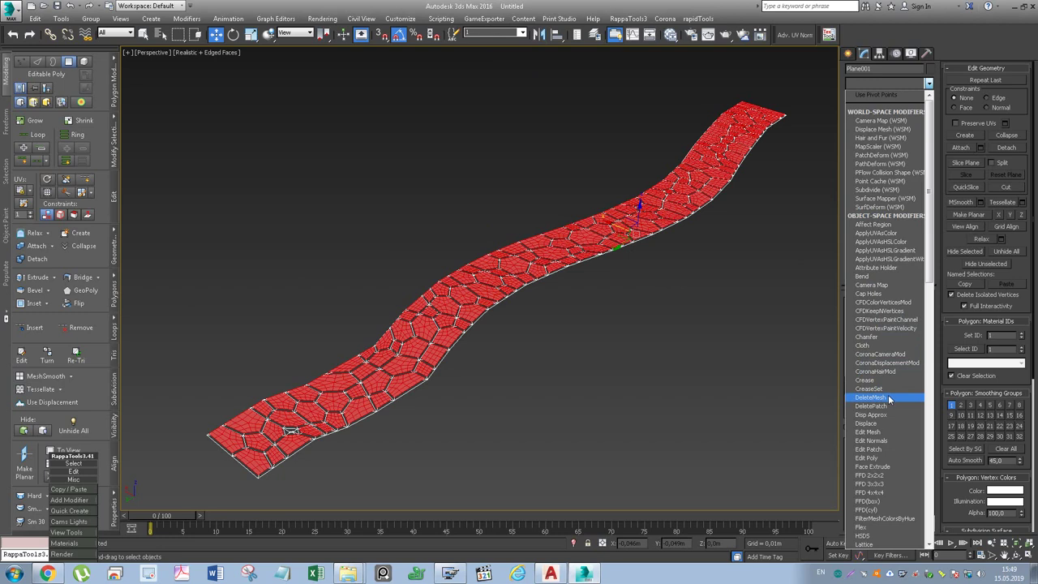
Step: Add a Displace modifier to the path and bring up the Slate Material Editor's map list
left_click(884, 423)
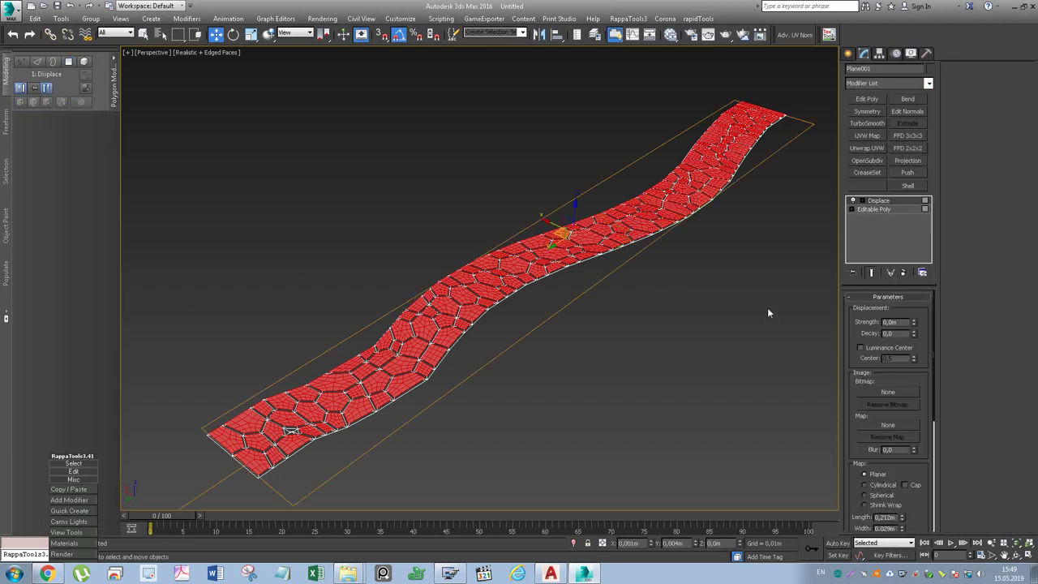
left_click(673, 37)
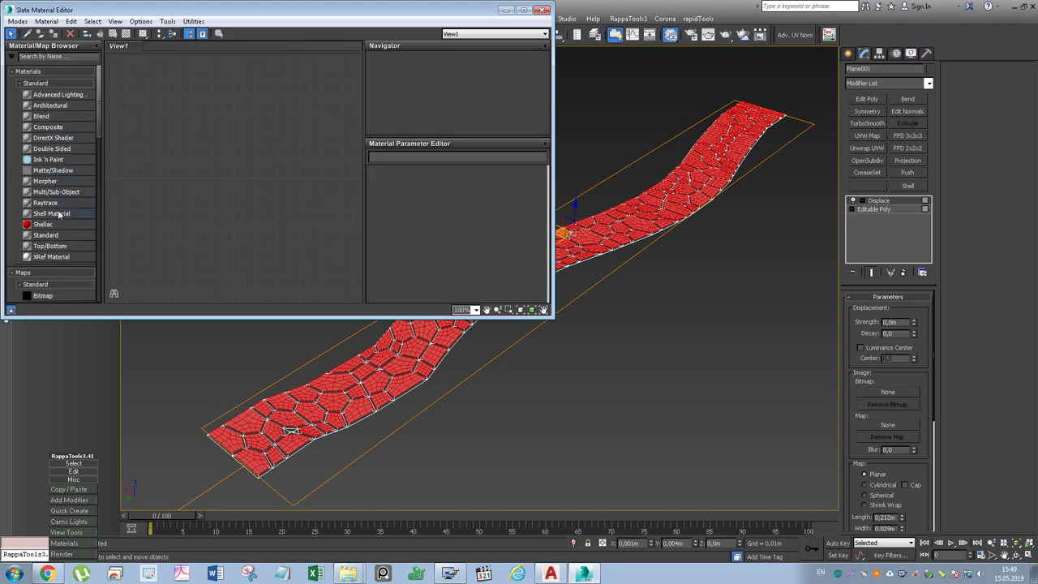
right_click(155, 146)
mouse_move(180, 160)
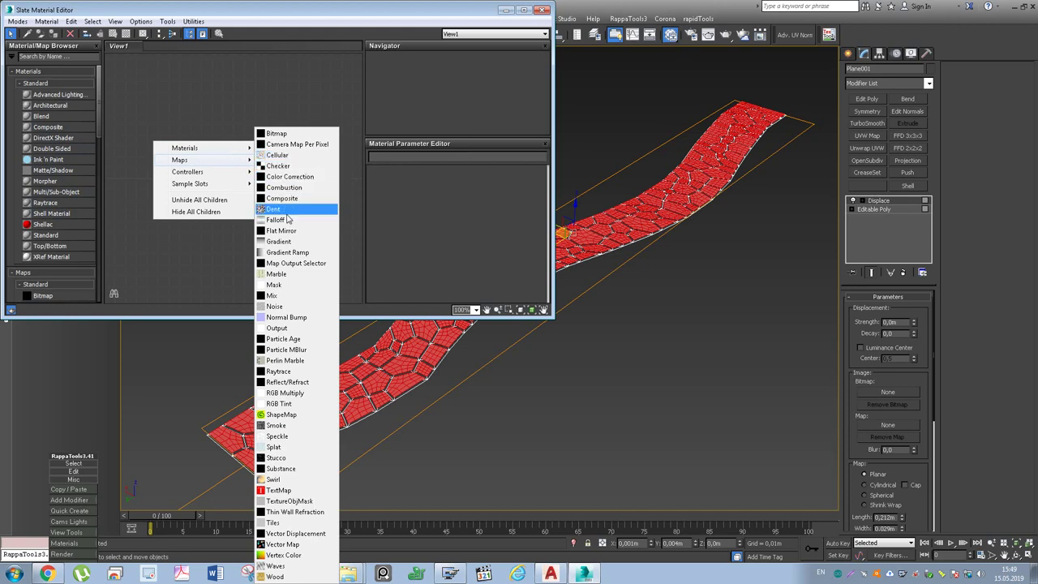
Step: Wire a new Noise map into Displace's map as an instance and raise Strength to 0,002m
left_click(292, 306)
left_click_drag(199, 154, 885, 427)
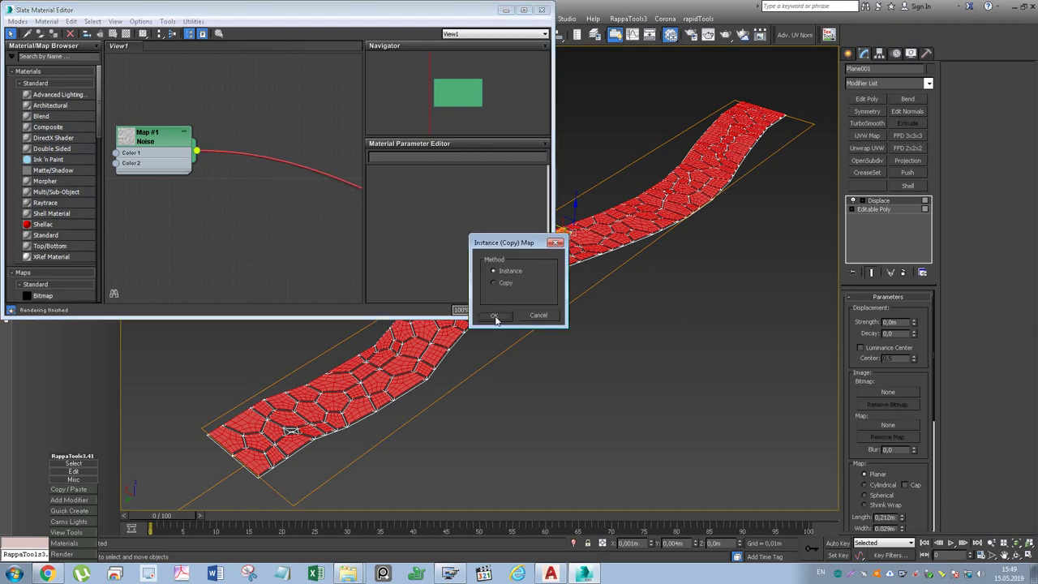
left_click(494, 314)
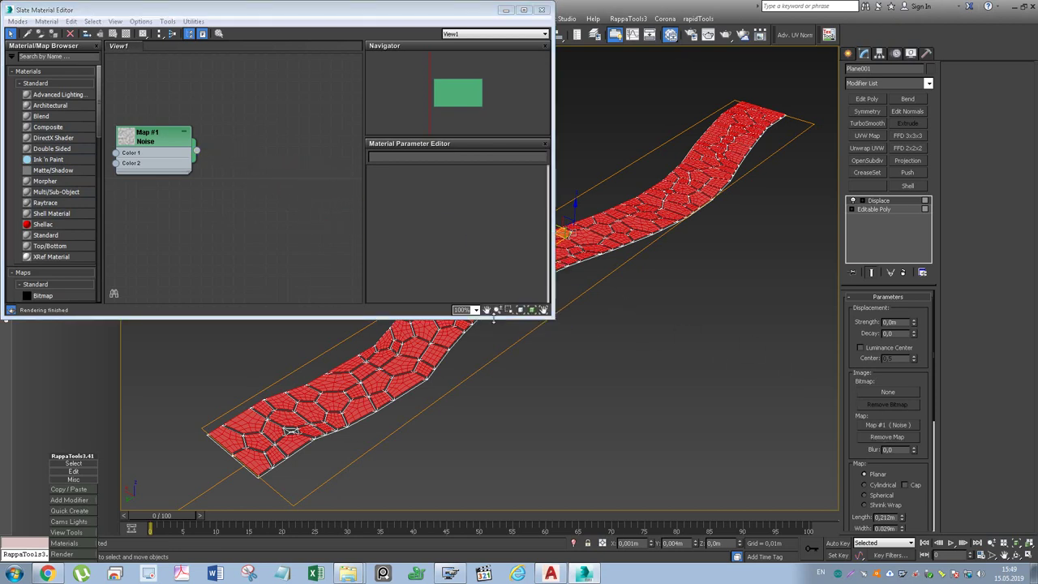
mouse_move(913, 323)
left_mouse_down()
mouse_move(921, 255)
mouse_move(897, 259)
mouse_move(898, 235)
left_mouse_up()
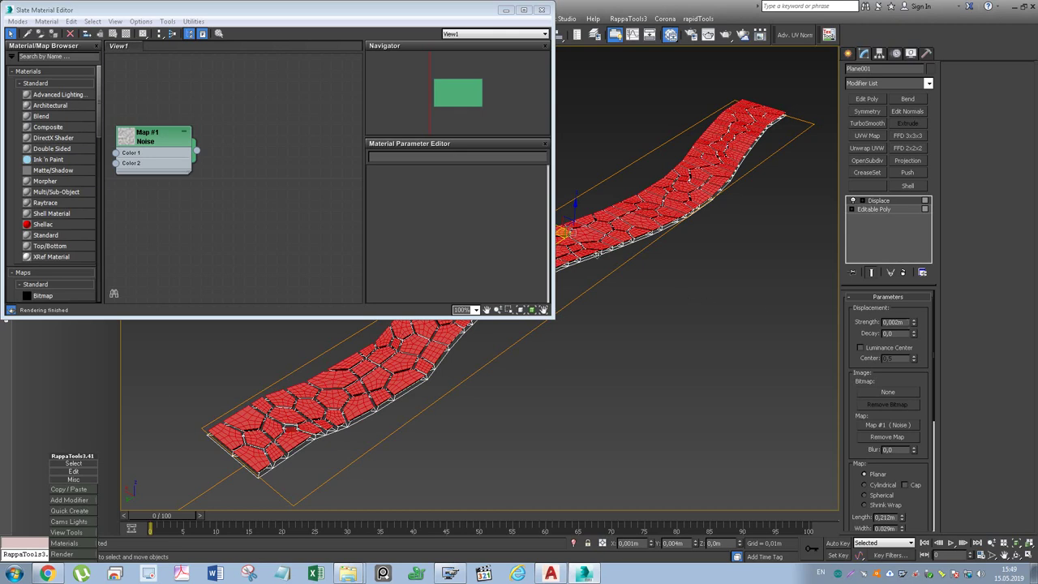
Step: Set the Noise map's Size to 0,001
double_click(154, 142)
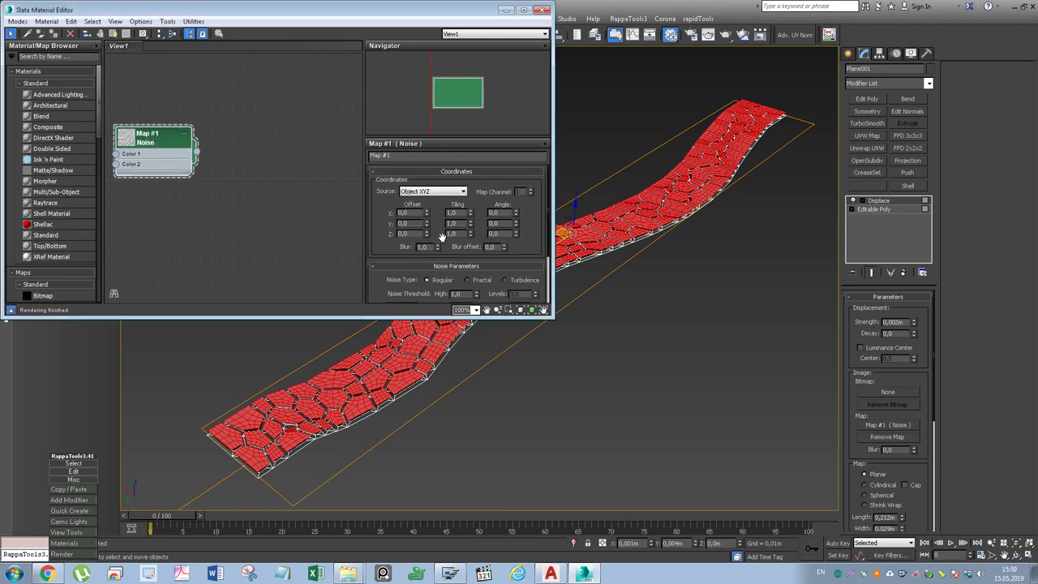
left_click_drag(535, 223, 529, 143)
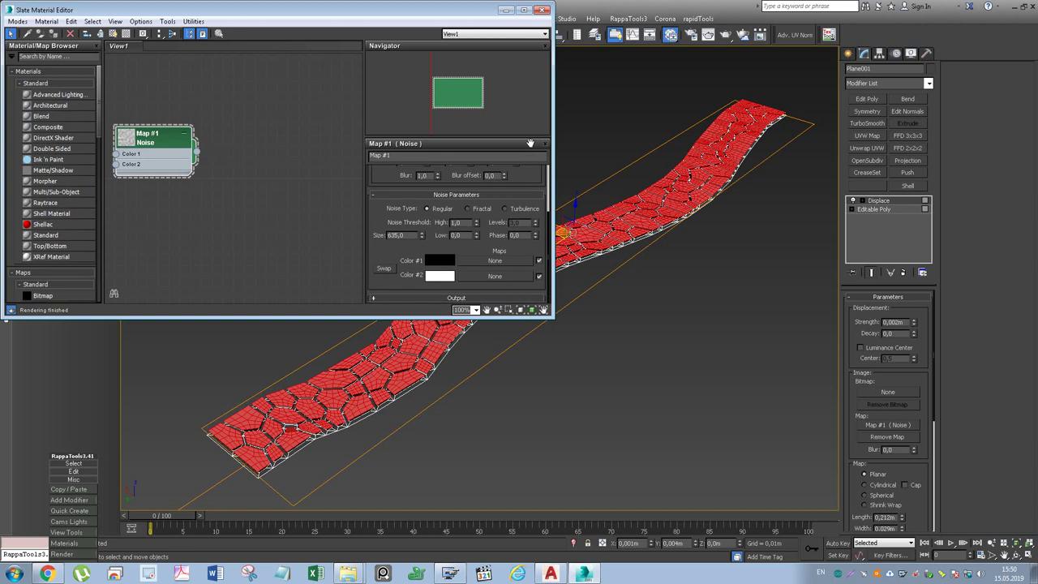
double_click(408, 234)
type("1")
key("Return")
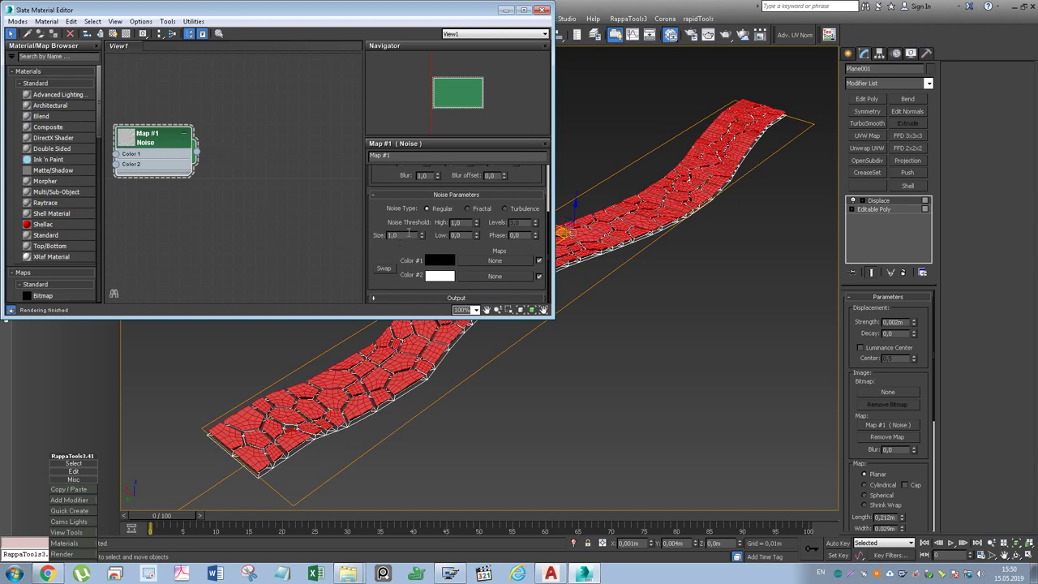
type("0,001")
key("Return")
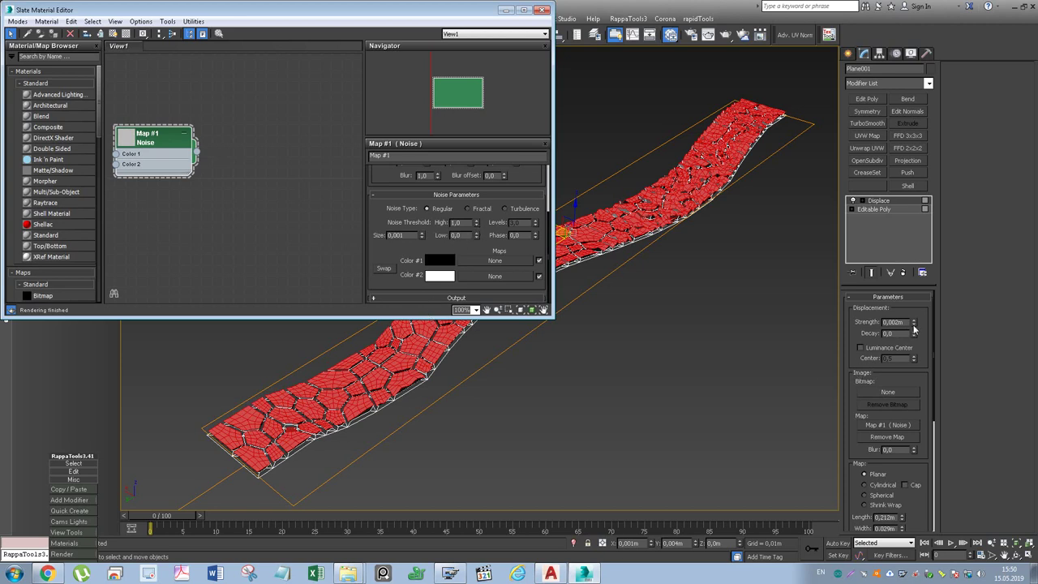
Step: Lower Displace Strength to 0,001m and set the Noise Type to Turbulence
left_click_drag(913, 324, 918, 333)
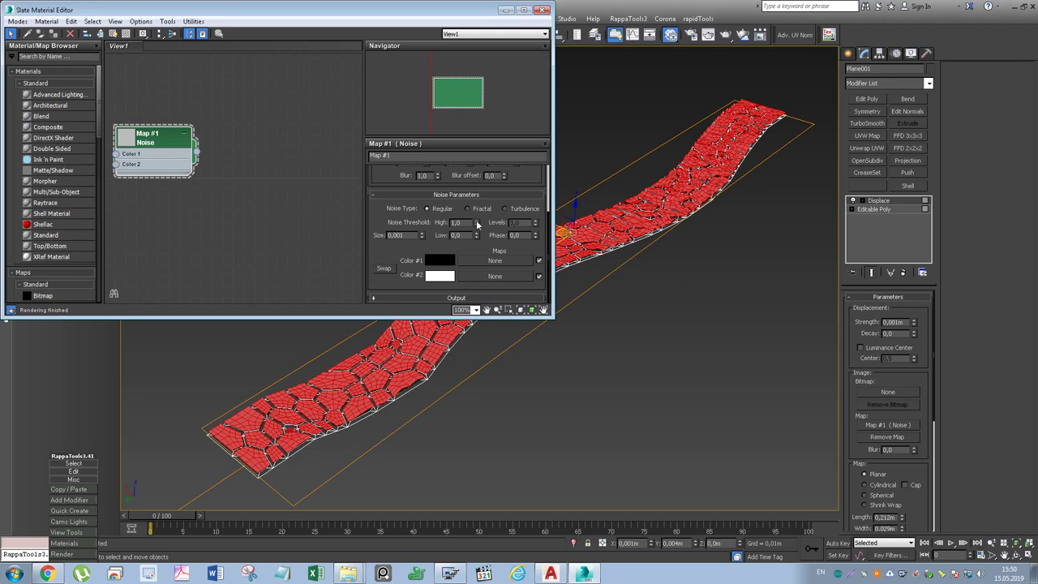
left_click(485, 208)
left_click(513, 209)
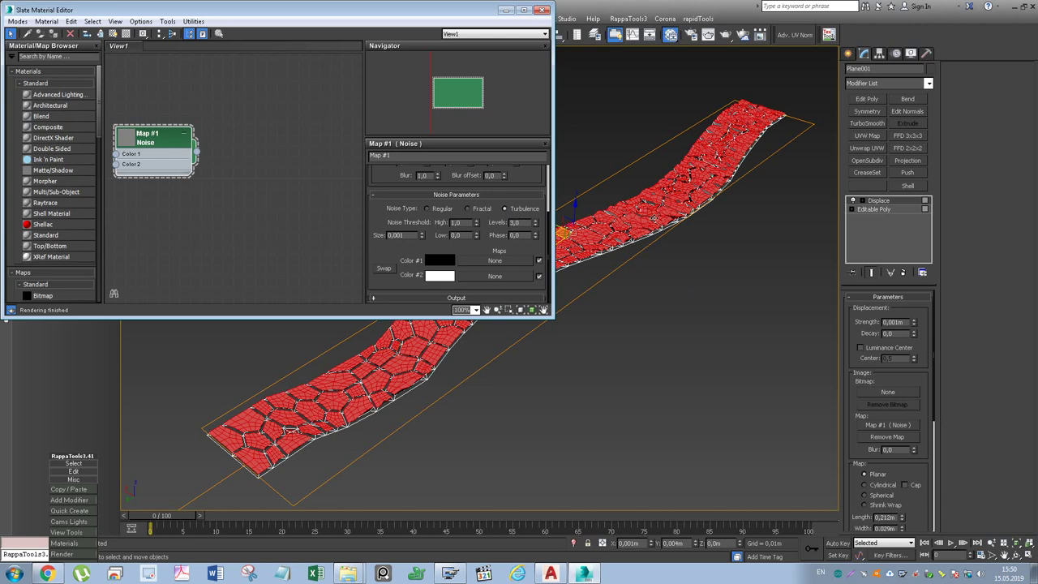
scroll(655, 218, "up", 4)
scroll(657, 235, "up", 1)
scroll(657, 235, "up", 2)
scroll(655, 227, "up", 1)
scroll(654, 217, "up", 2)
scroll(656, 216, "down", 3)
scroll(661, 216, "down", 3)
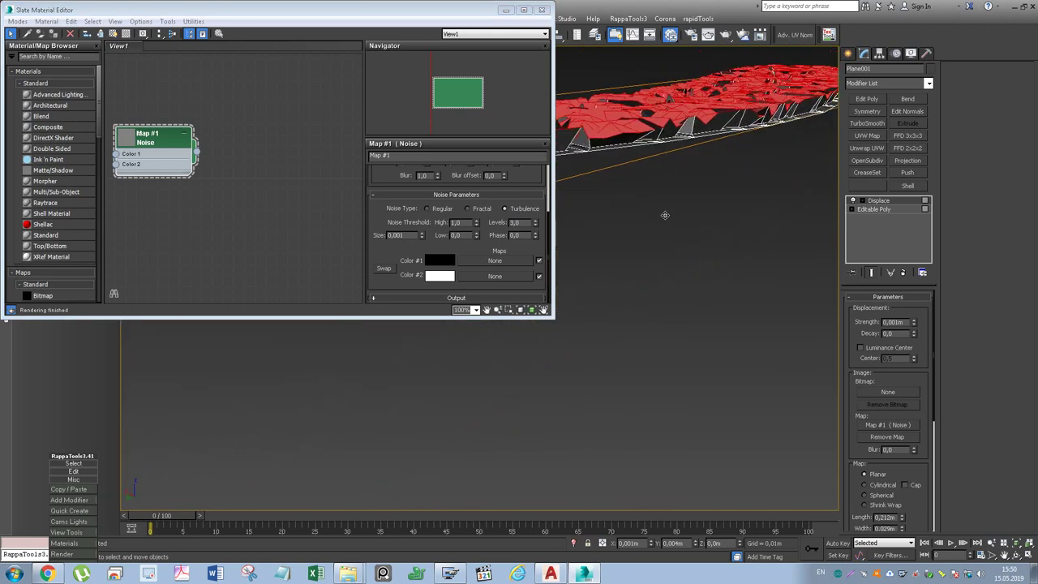
Step: Reduce Displace strength, set Noise to Fractal with Levels 6 and High threshold 0.42, then close the editor
middle_click_drag(672, 192, 668, 311, "alt")
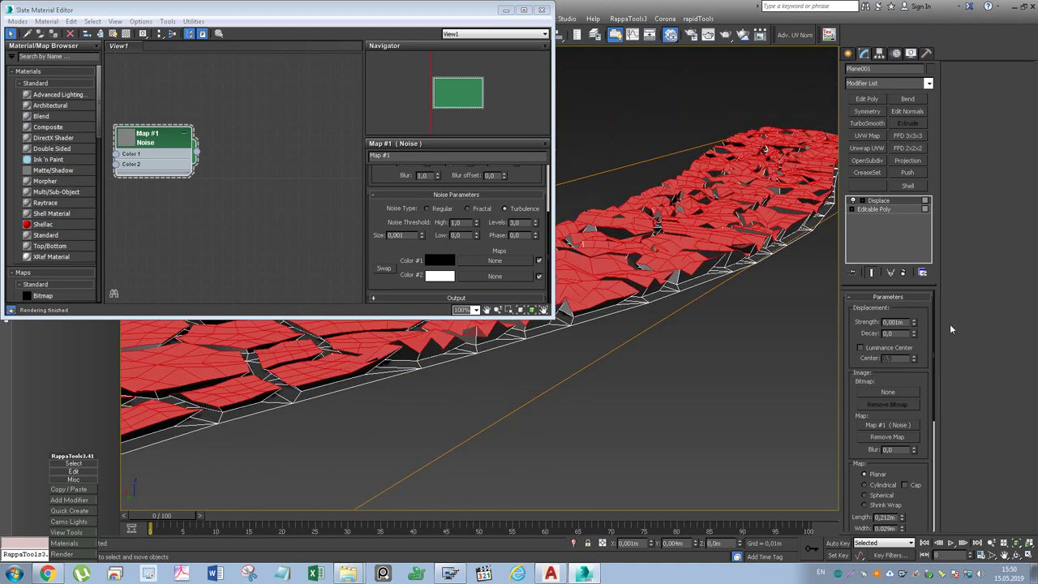
left_click_drag(914, 322, 906, 364)
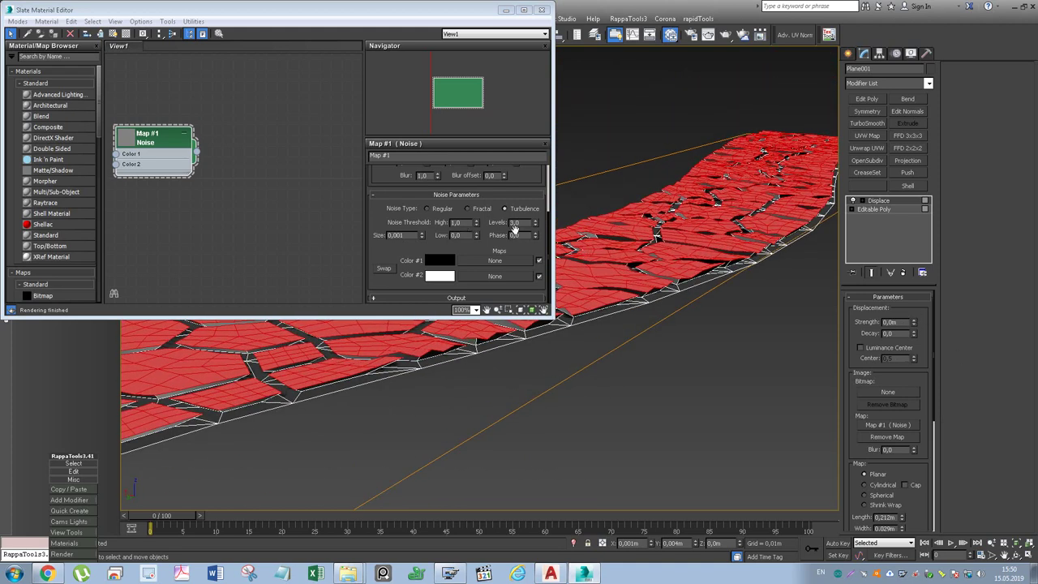
left_click_drag(535, 223, 535, 212)
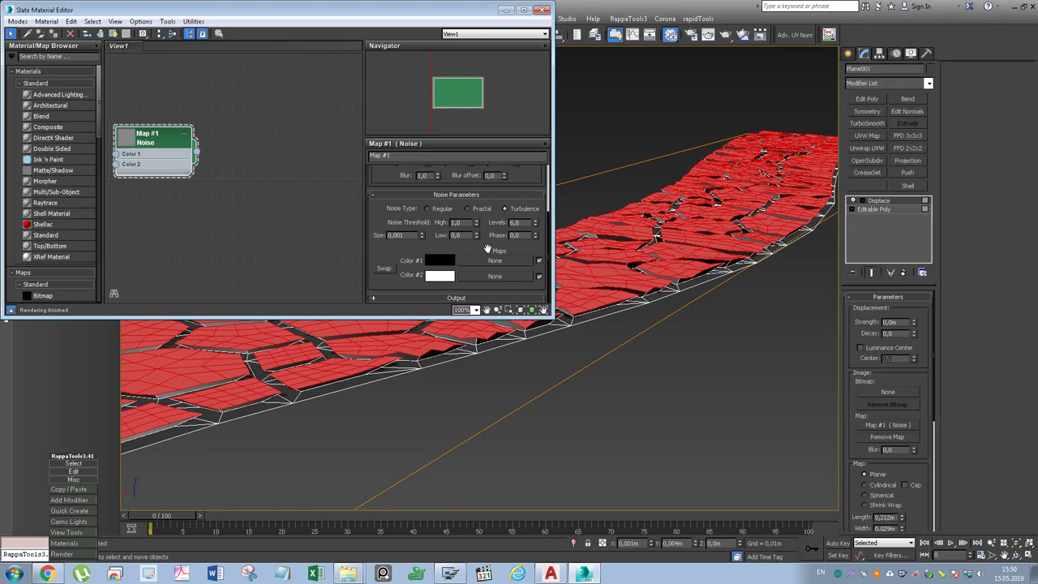
left_click_drag(477, 224, 470, 283)
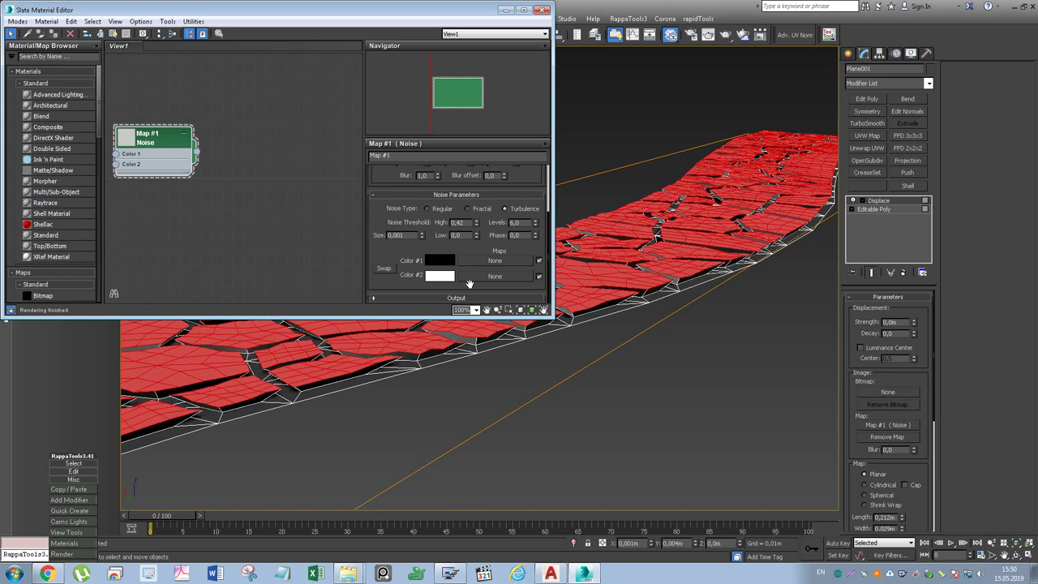
left_click(468, 208)
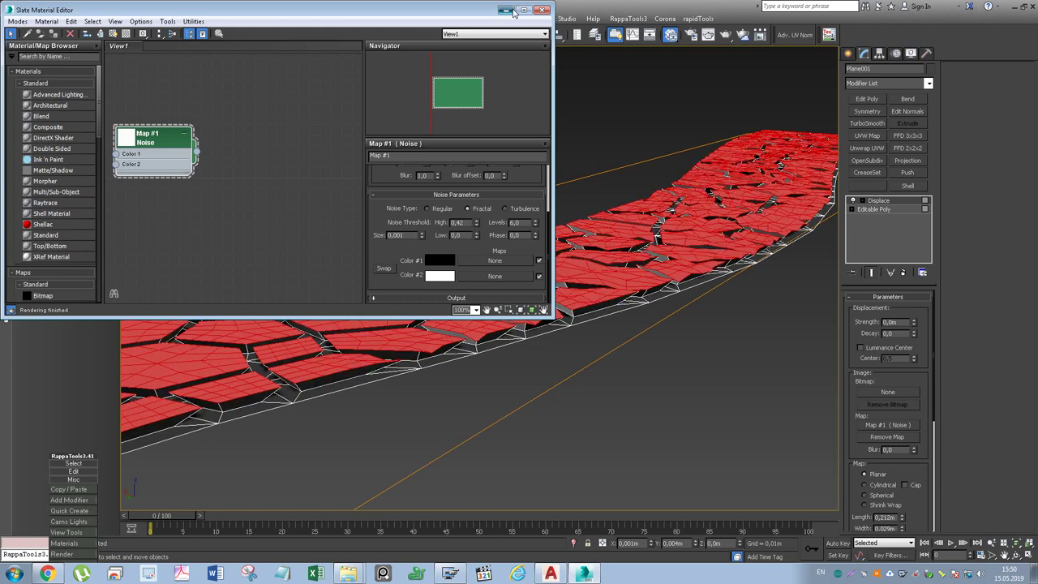
left_click(542, 9)
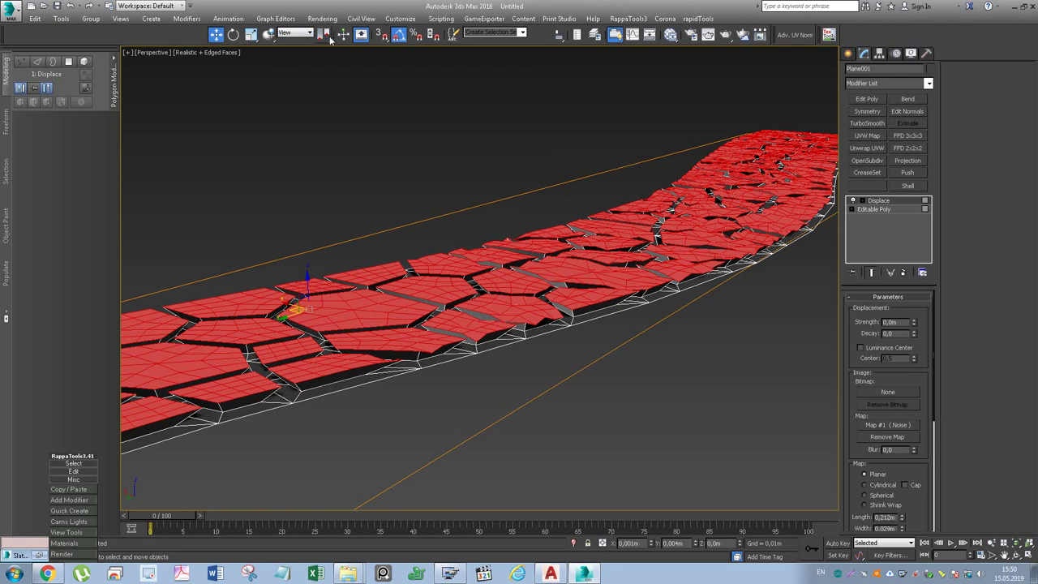
Step: Scale the tile polygons down about their own pivot centers in Editable Poly, then preview with Displace
left_click(250, 34)
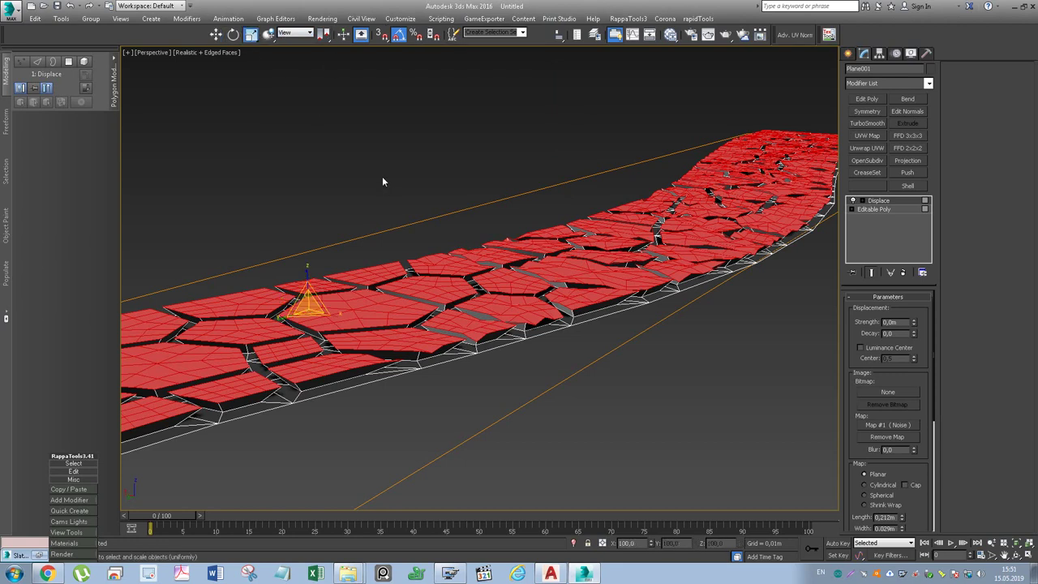
middle_click_drag(308, 305, 312, 310, "alt")
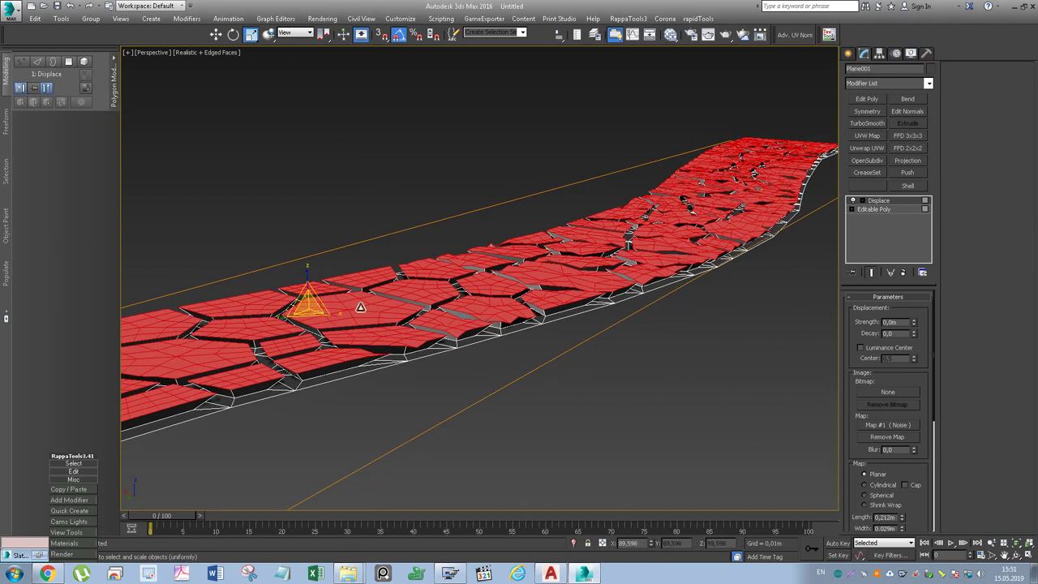
right_click(388, 304)
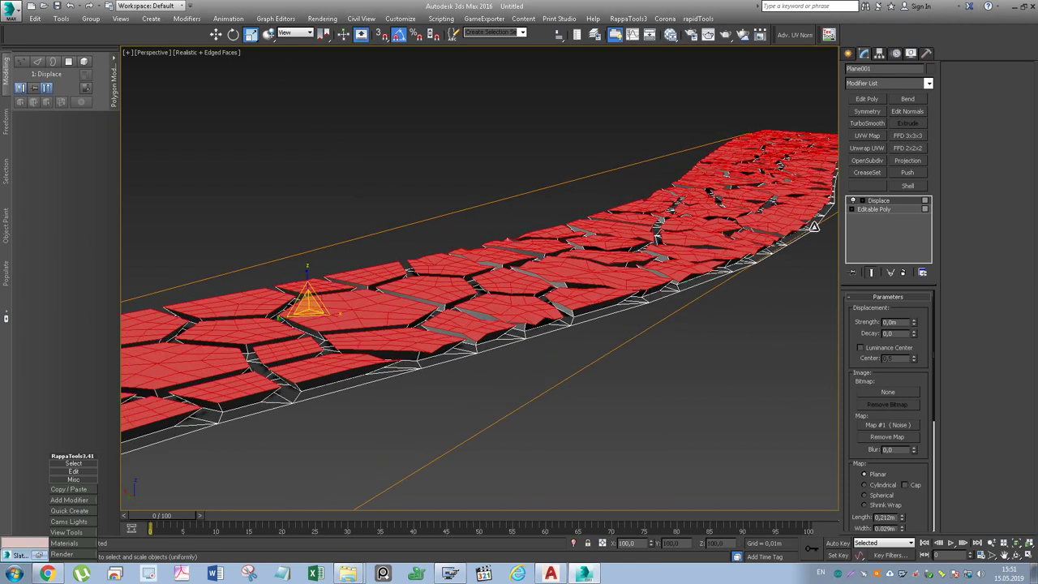
left_click(870, 208)
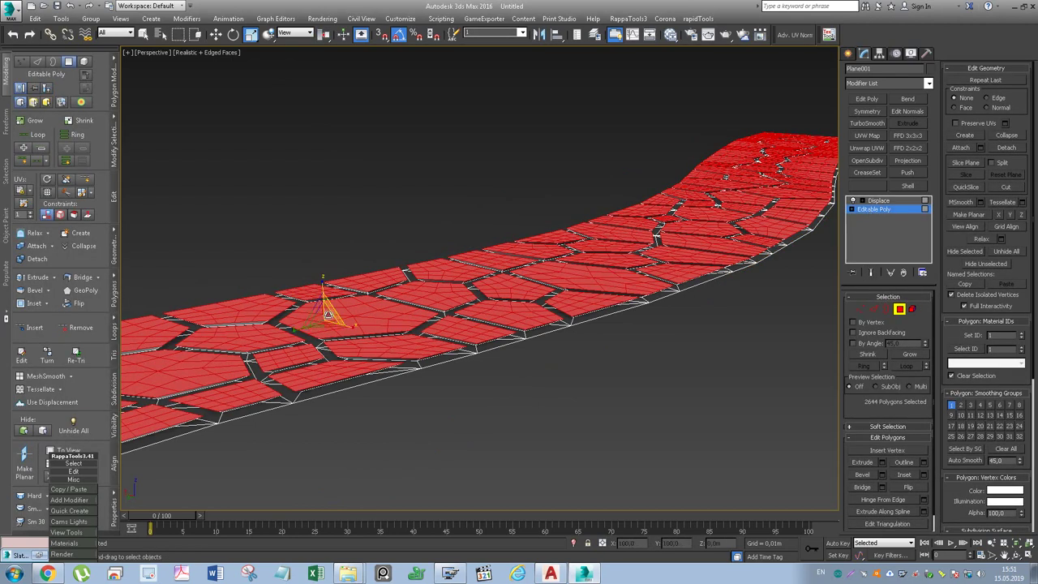
left_click_drag(323, 316, 326, 322)
left_click(323, 34)
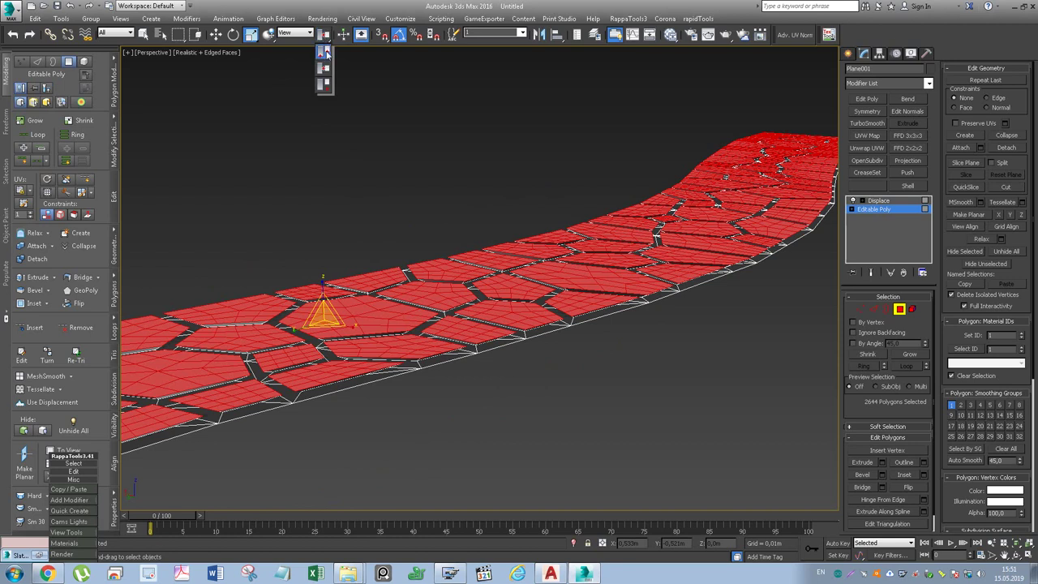
left_click(324, 69)
left_click_drag(393, 345, 395, 366)
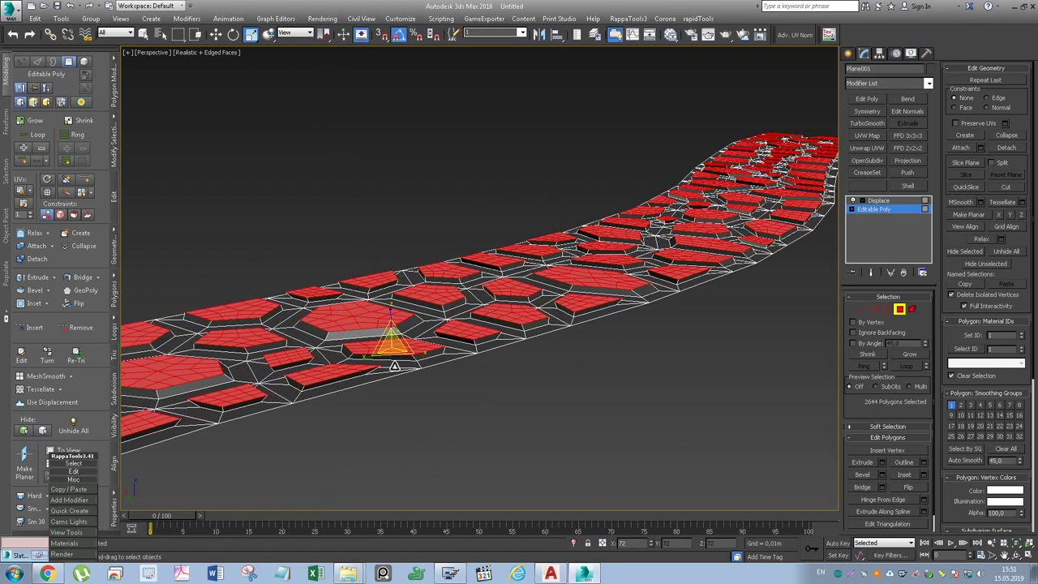
left_click(882, 201)
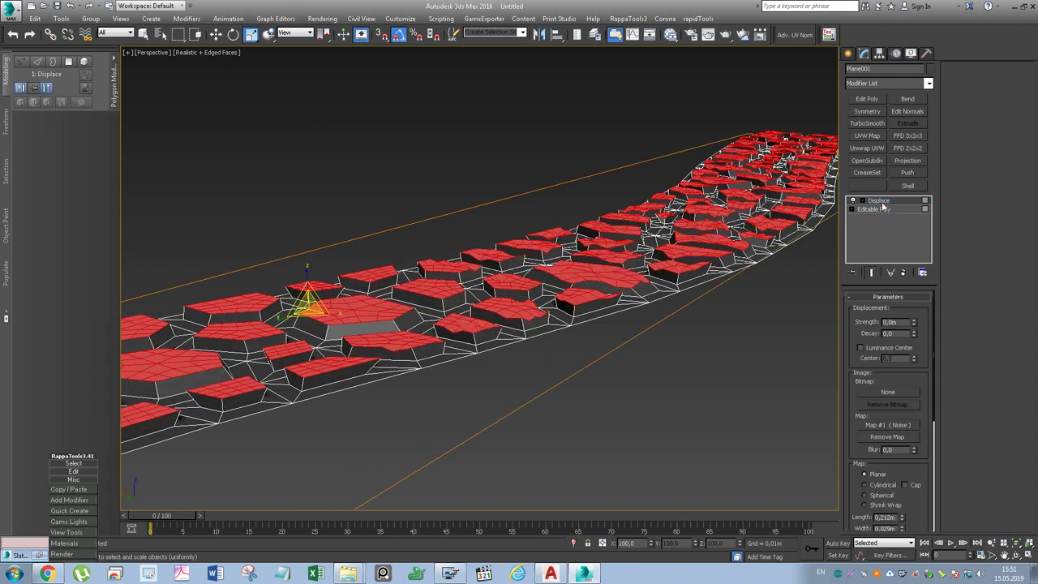
mouse_move(766, 219)
middle_mouse_down("alt")
mouse_move(673, 241)
mouse_move(585, 228)
mouse_move(568, 211)
mouse_move(544, 211)
mouse_move(548, 219)
middle_mouse_up("alt")
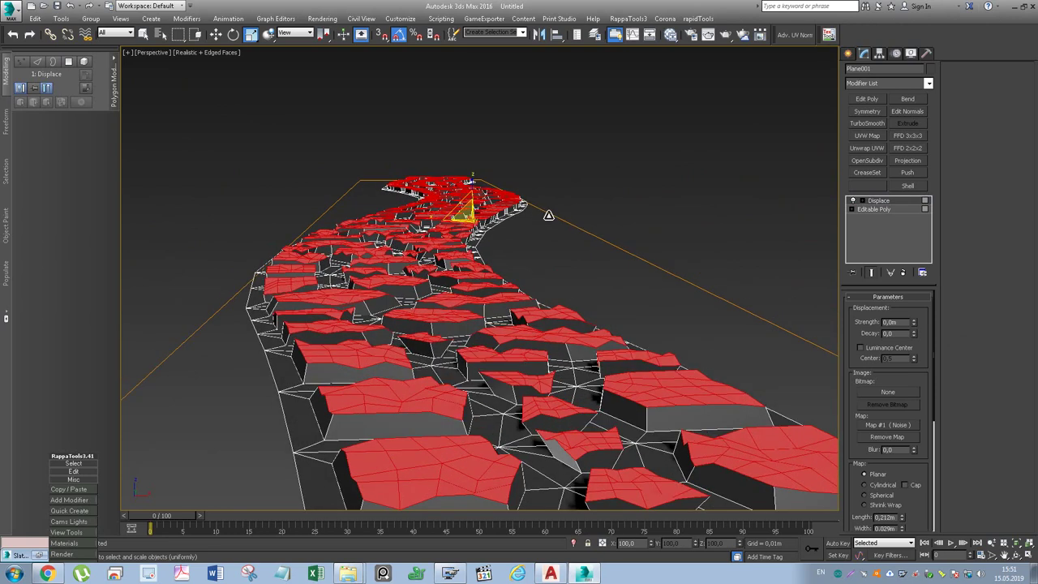
Step: Turn off Displace and open the Extrude Polygons settings for the tile polygons in Editable Poly
left_click(852, 200)
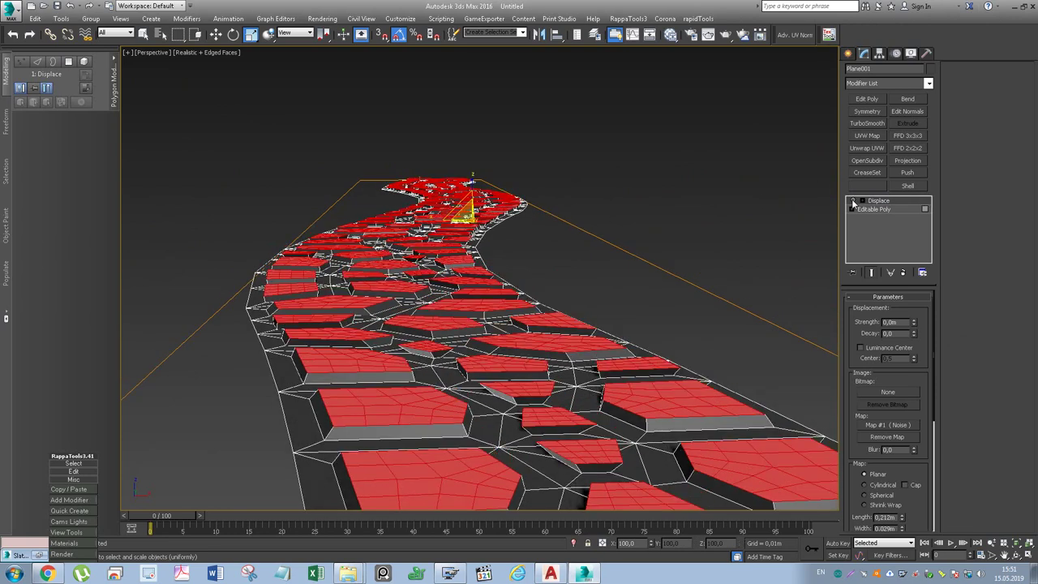
left_click(872, 209)
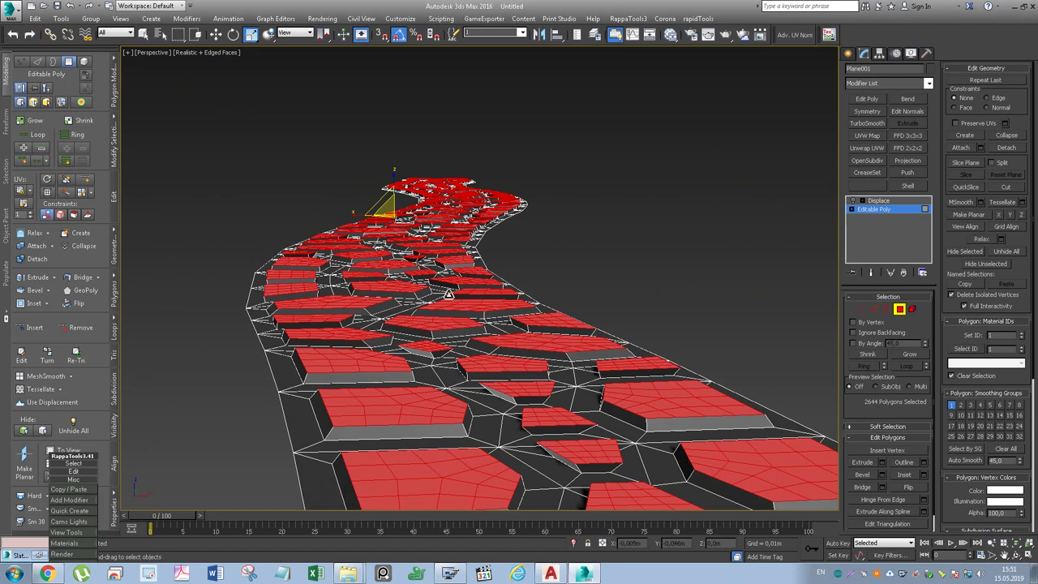
left_click_drag(392, 212, 387, 308)
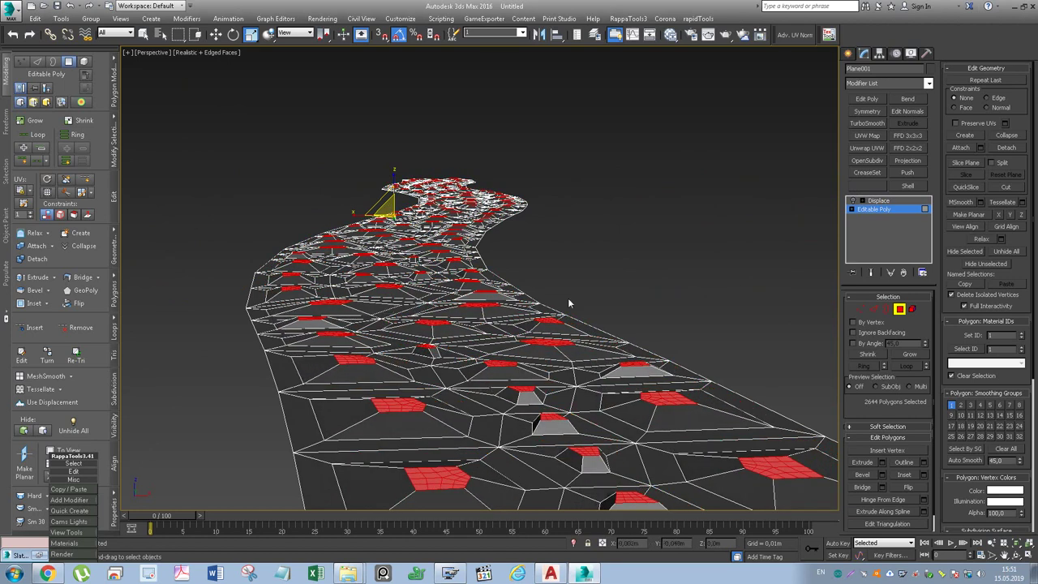
key("ctrl+i")
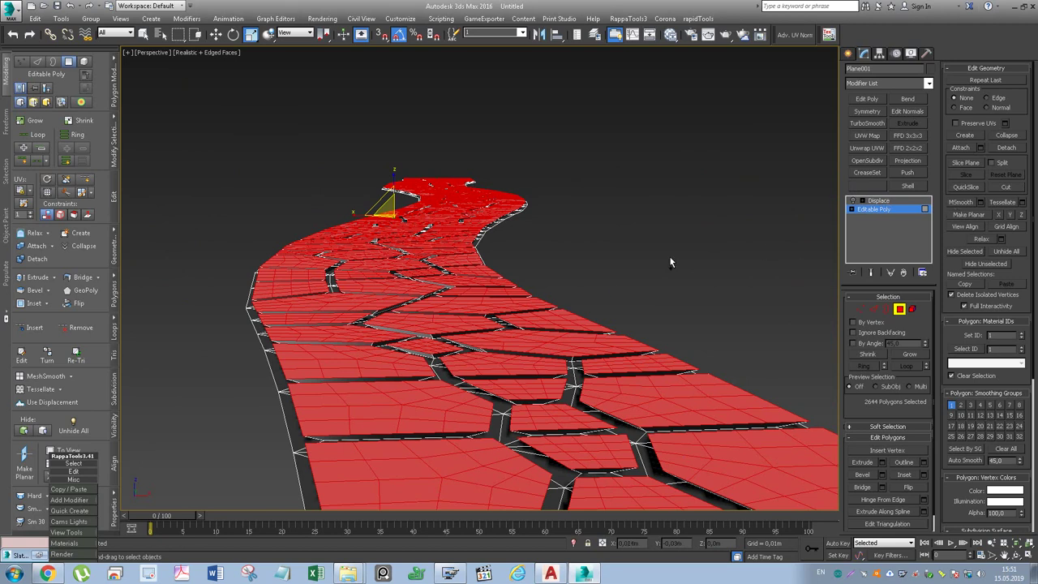
key("ctrl+z")
key("ctrl+z")
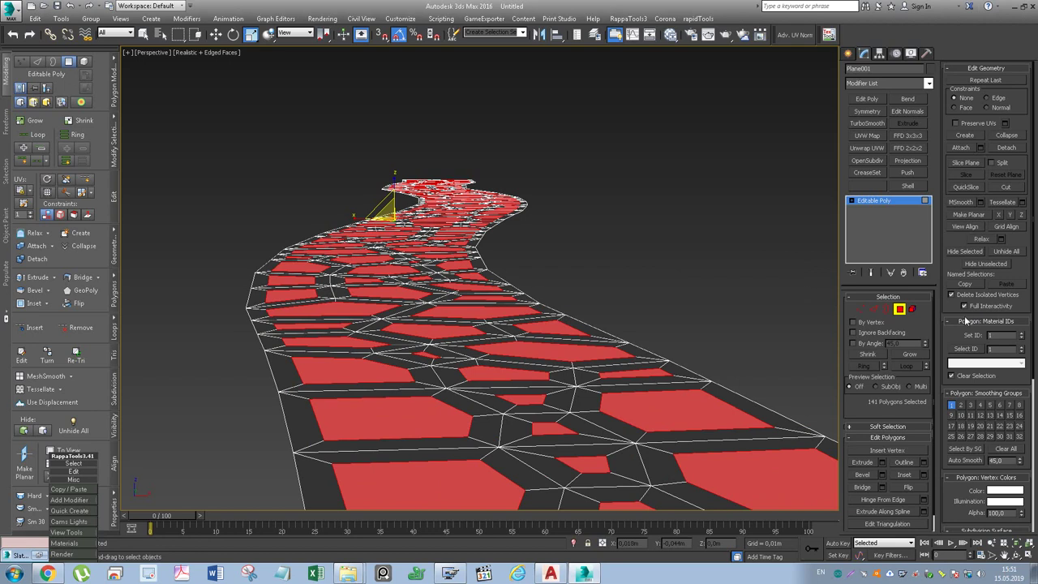
left_click(882, 461)
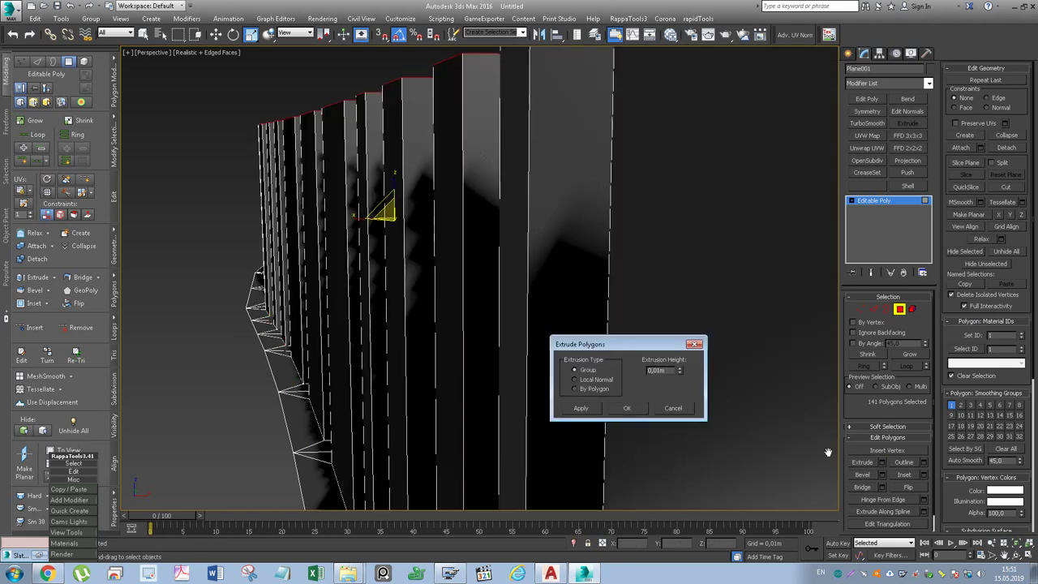
Step: Cancel the extrude dialog and interactively extrude the tile polygons upward into raised blocks
left_click(673, 410)
left_click(862, 461)
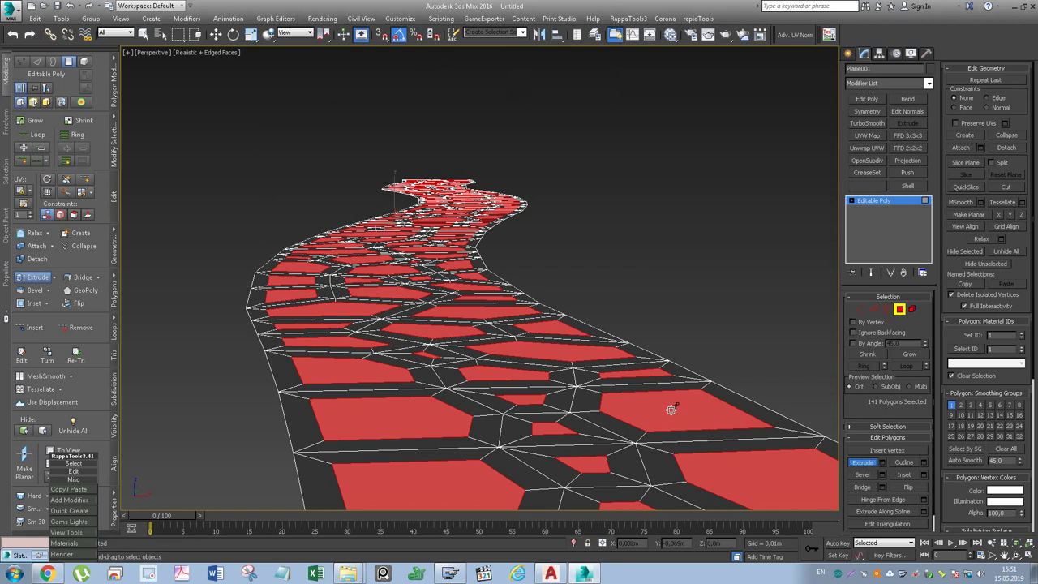
left_click_drag(668, 407, 666, 408)
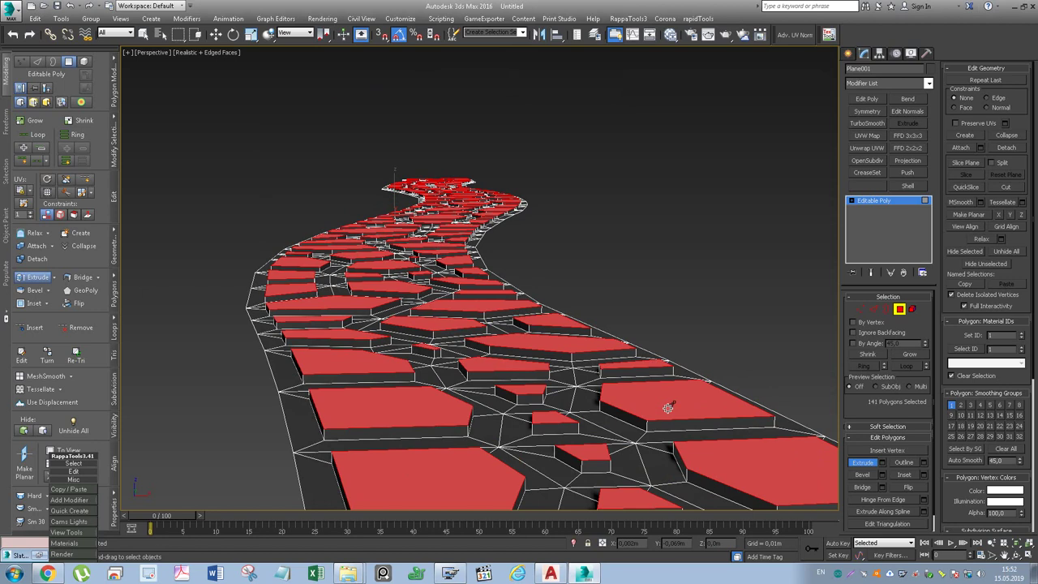
left_click_drag(667, 408, 669, 407)
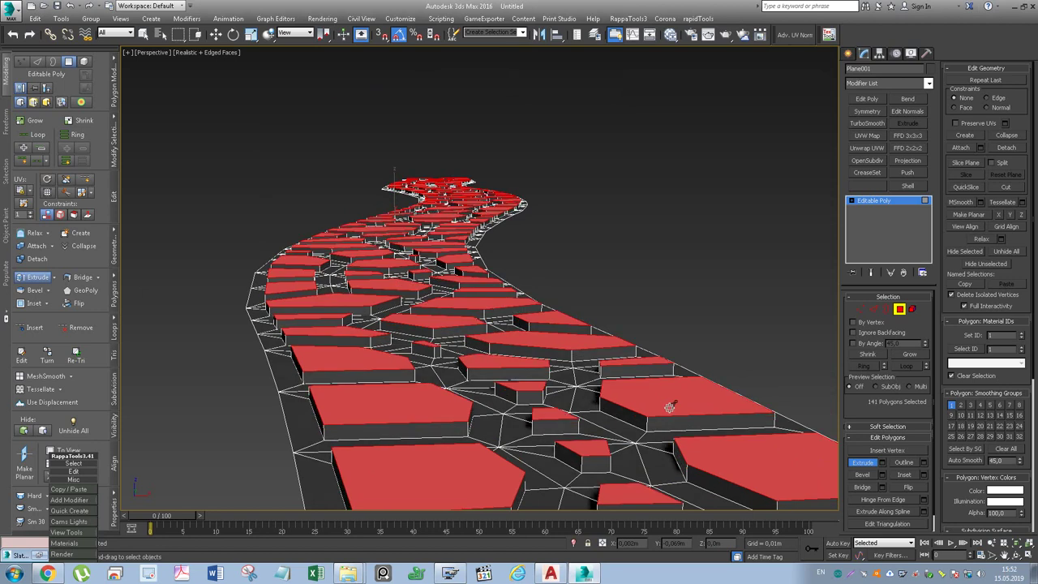
Step: Uniformly scale the block tops inward so the tile sides slope
left_click(250, 34)
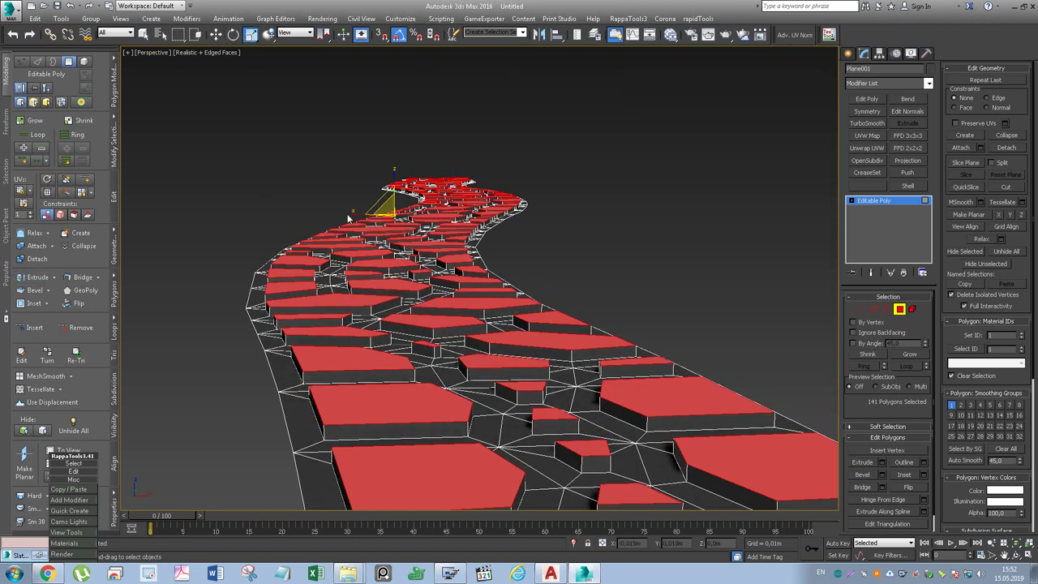
left_click_drag(480, 359, 478, 379)
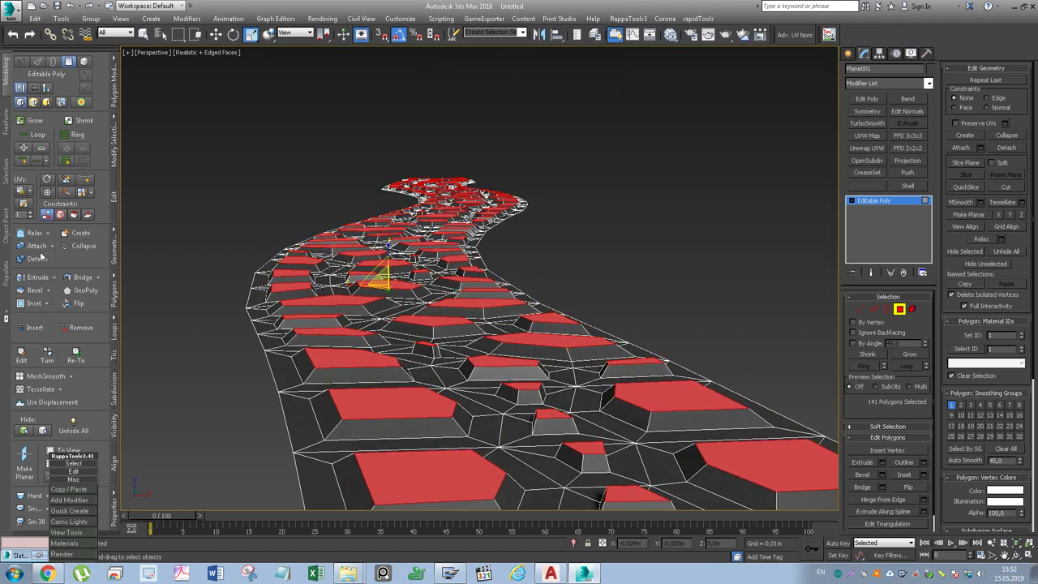
left_click(40, 388)
Step: Add a new Displace modifier on top of the tessellated path and open the Slate Material Editor
left_click(41, 388)
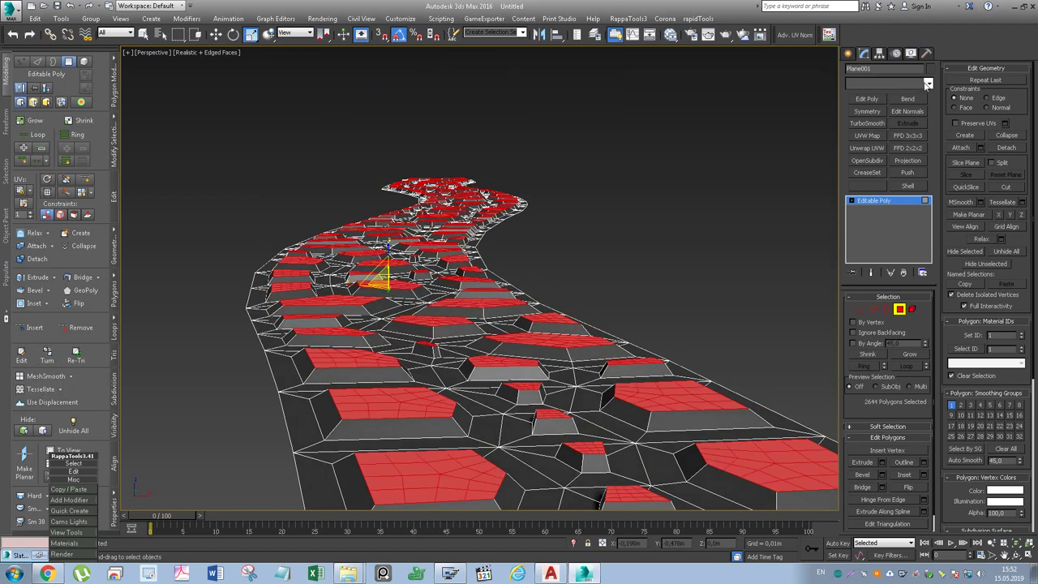
left_click(926, 84)
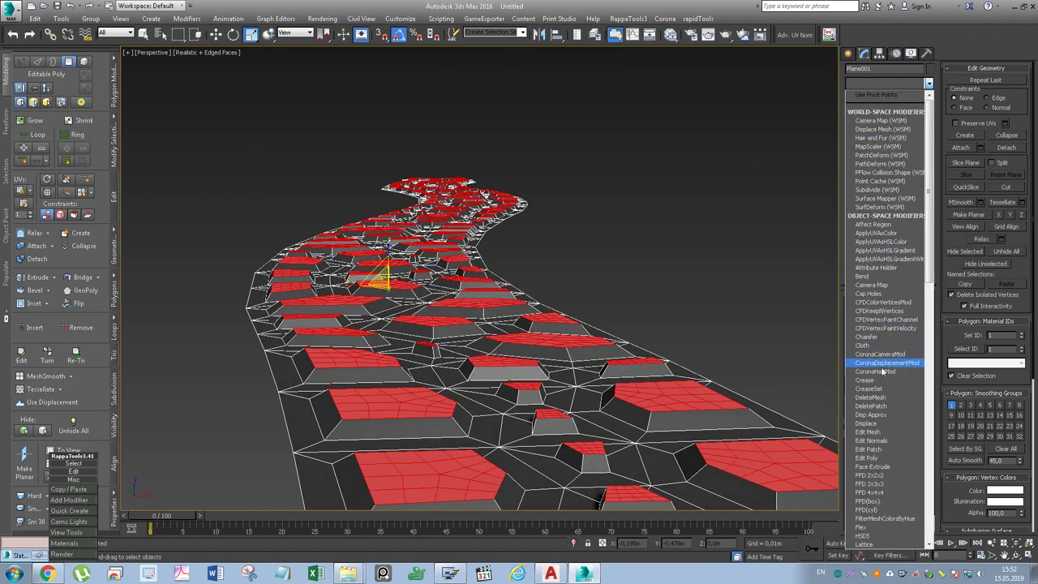
left_click(868, 423)
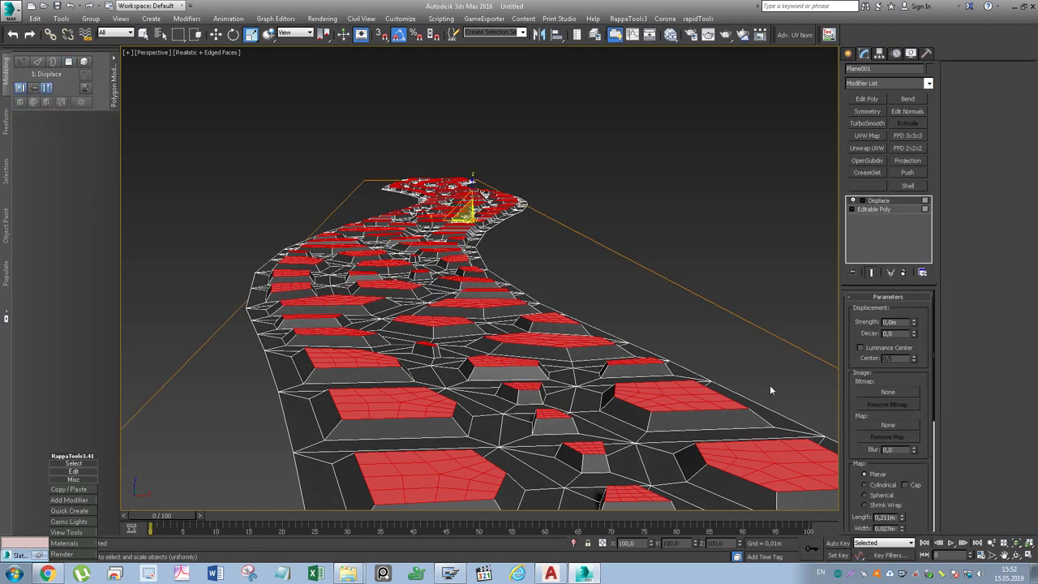
left_click(670, 34)
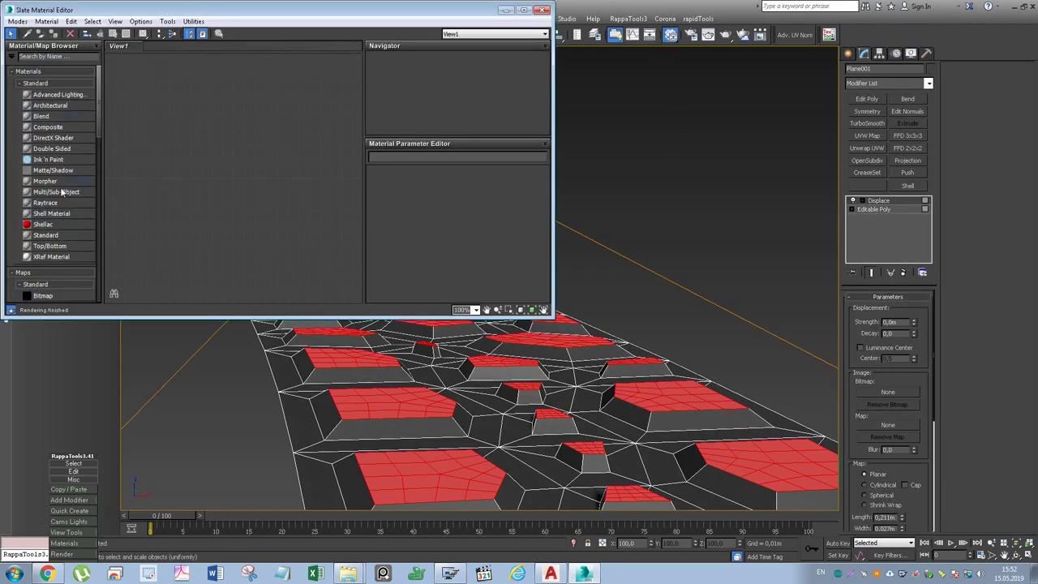
Step: Create a Noise map node and link it to the Displace map as an instance
right_click(178, 168)
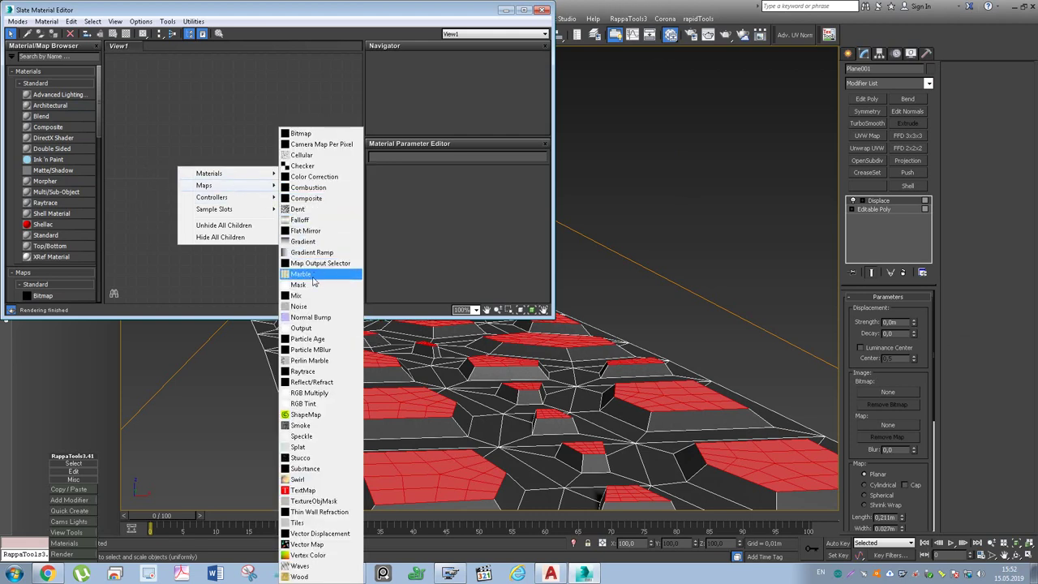
left_click(309, 306)
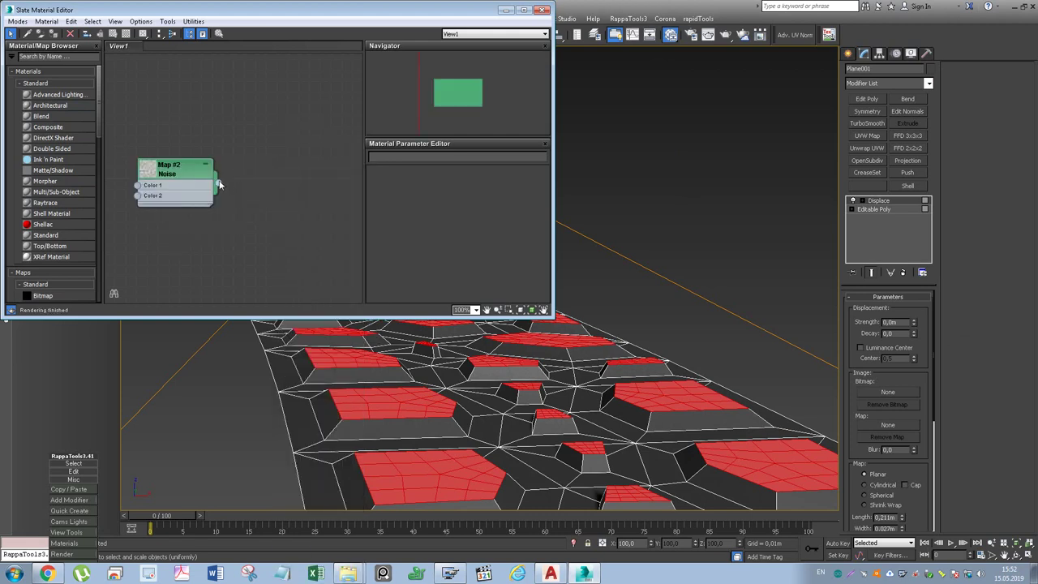
left_click_drag(220, 185, 891, 426)
left_click(492, 315)
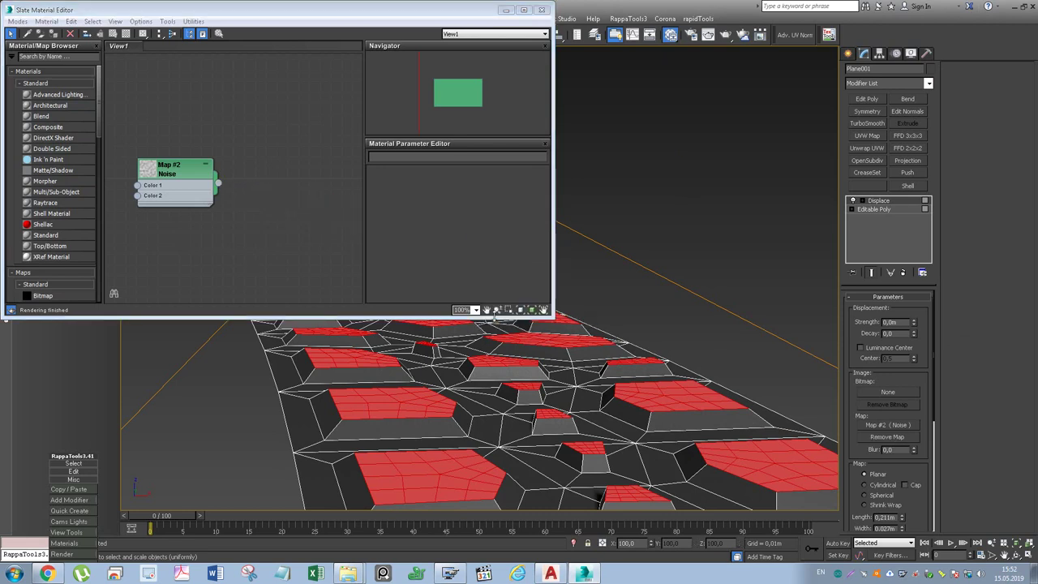
Step: Shrink the Noise Size to 0,001, tune Displace Strength to roughen the tiles, and close the editor
double_click(182, 176)
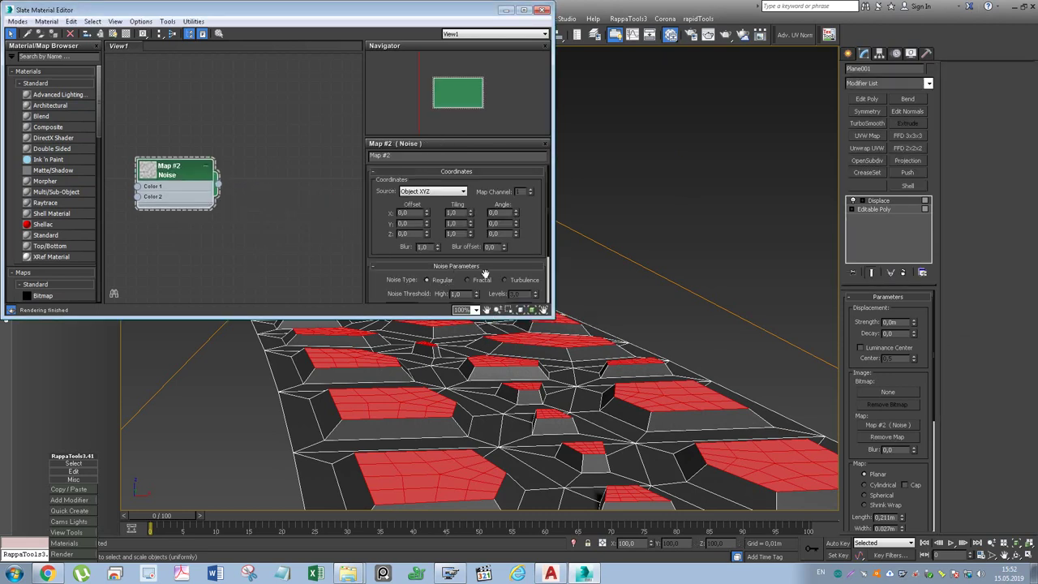
left_click_drag(534, 234, 519, 181)
left_click_drag(421, 240, 421, 268)
left_click_drag(408, 532, 405, 7)
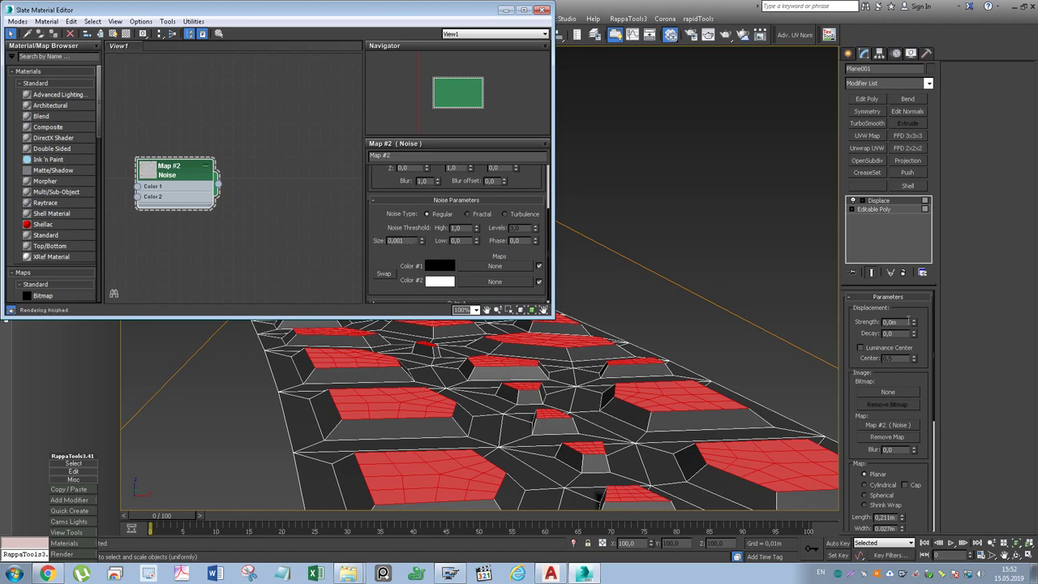
left_click_drag(914, 326, 912, 307)
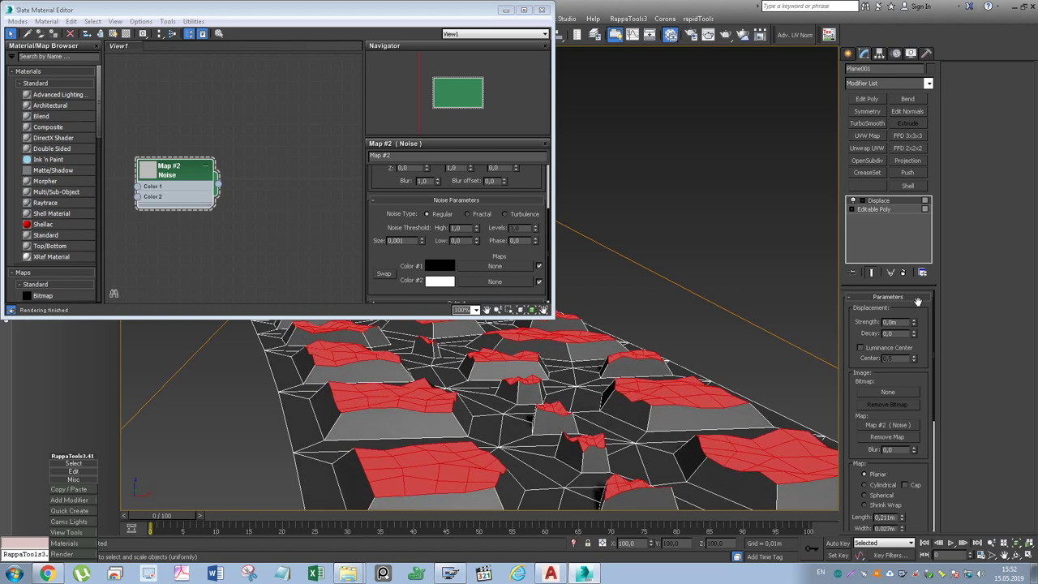
left_click_drag(917, 323, 912, 332)
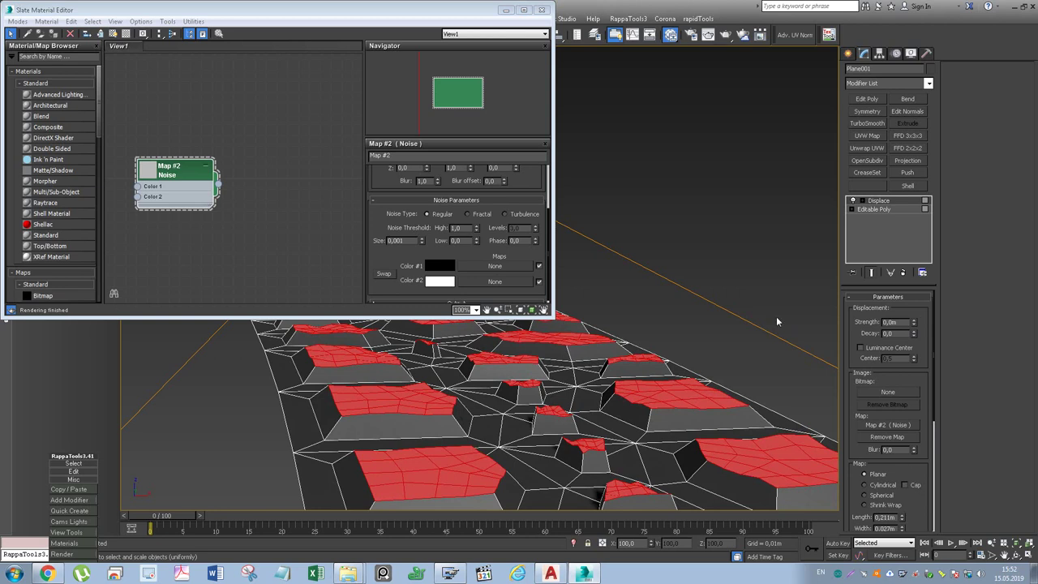
left_click(506, 12)
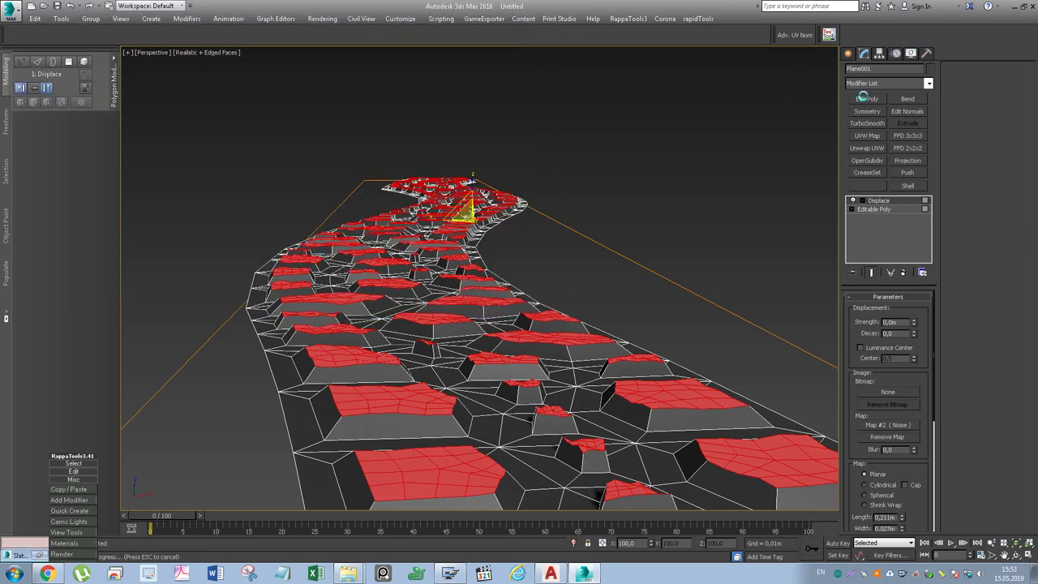
Step: Add an Edit Poly modifier above Displace and tessellate all polygons into 17841 faces
left_click(865, 98)
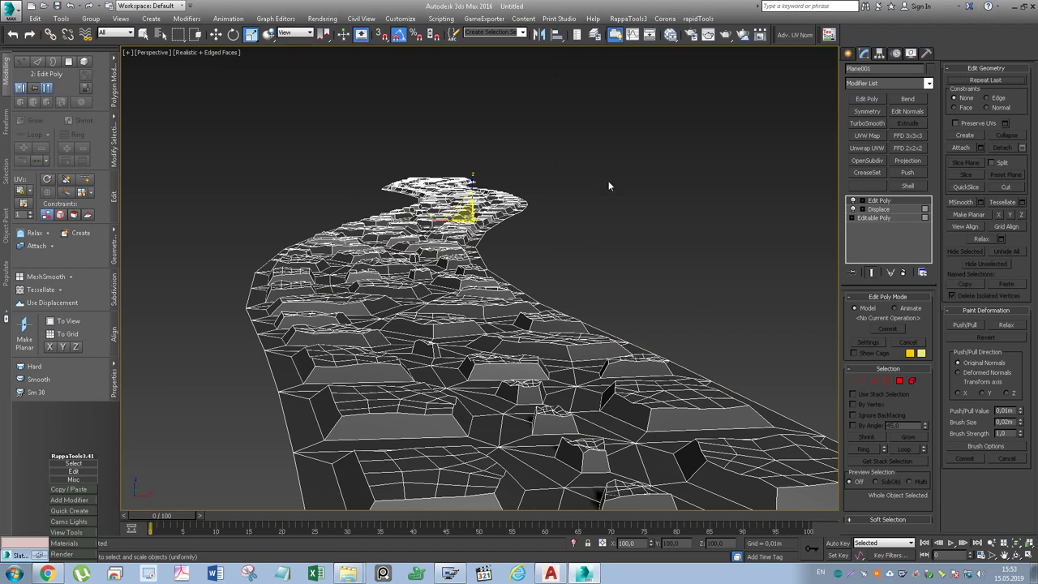
key("3")
key("ctrl+a")
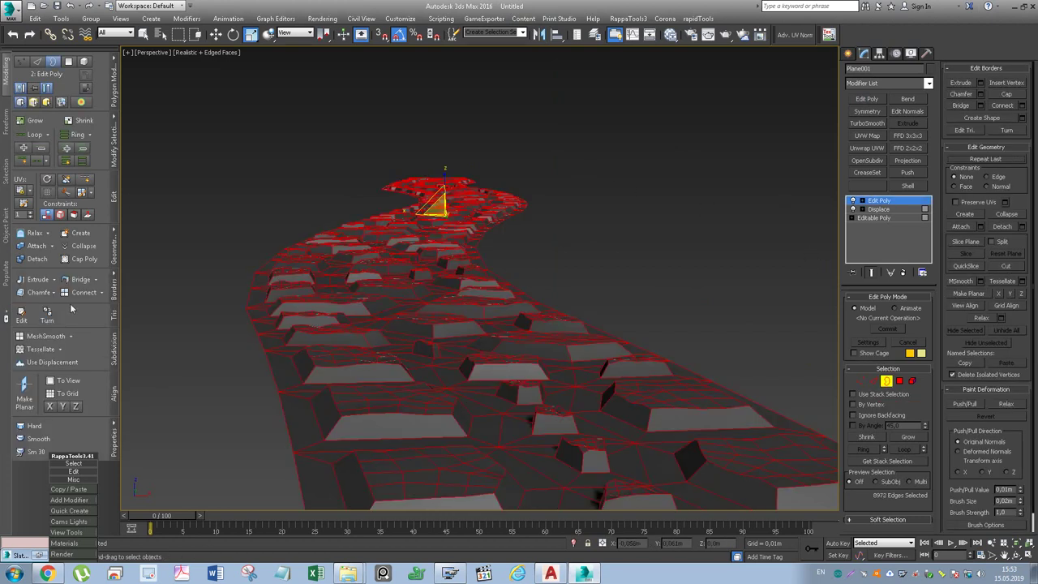
key("4")
key("ctrl+a")
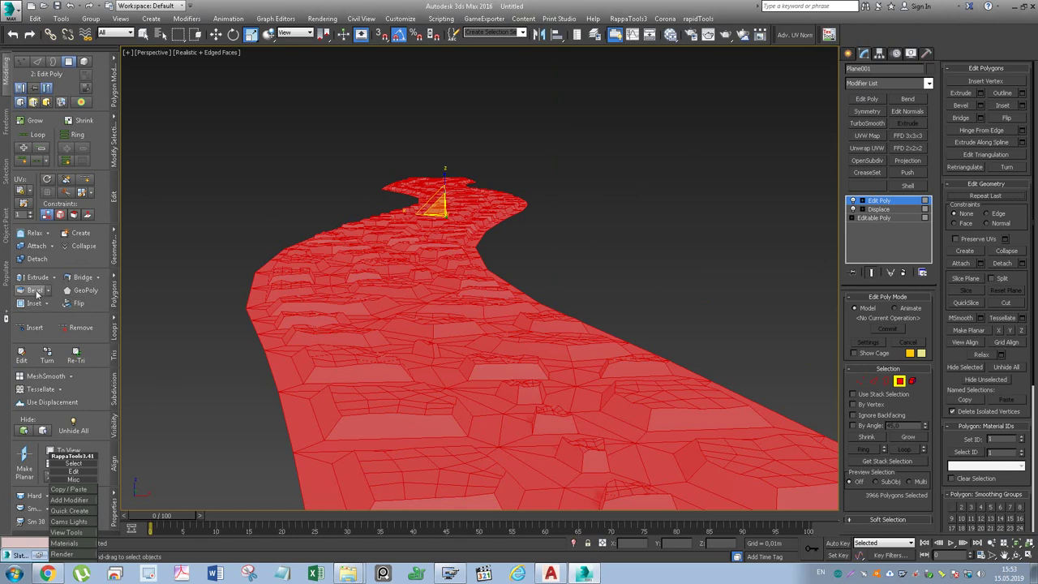
left_click(37, 390)
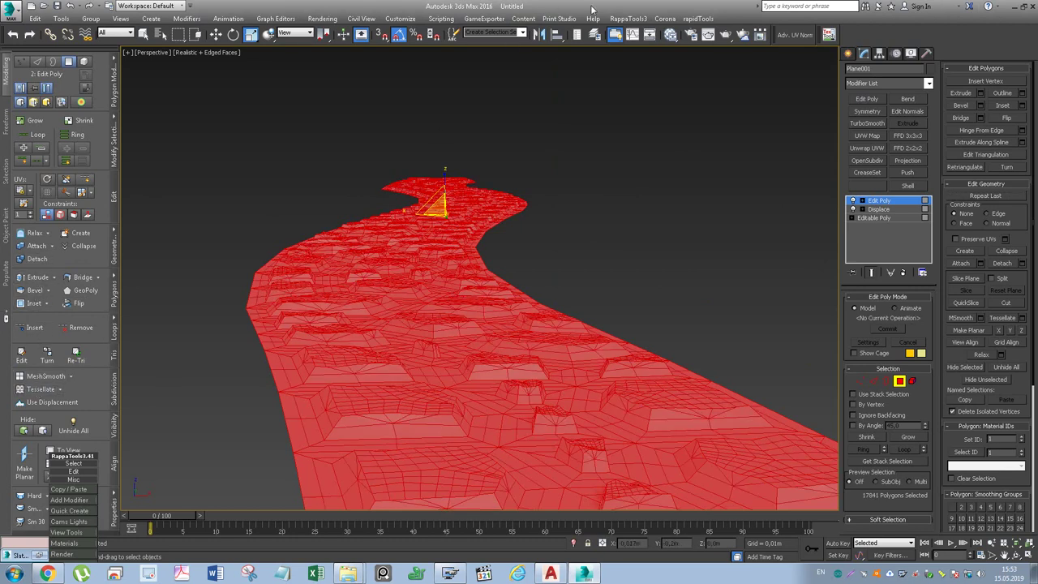
left_click(929, 83)
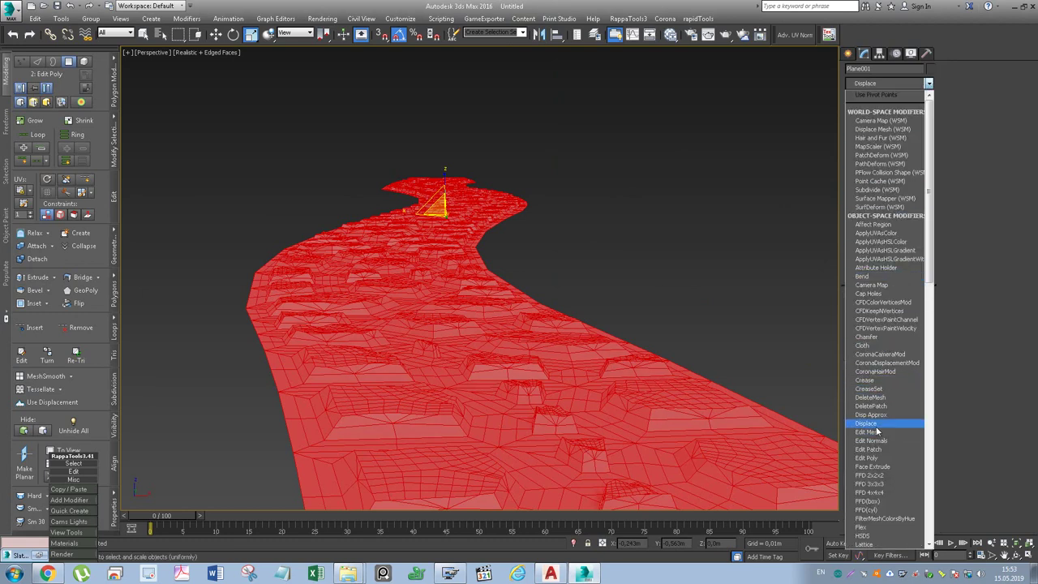
Step: Add a second Displace modifier and assign a copy of the Noise map, Map #3, as its map
left_click(866, 423)
left_click(670, 35)
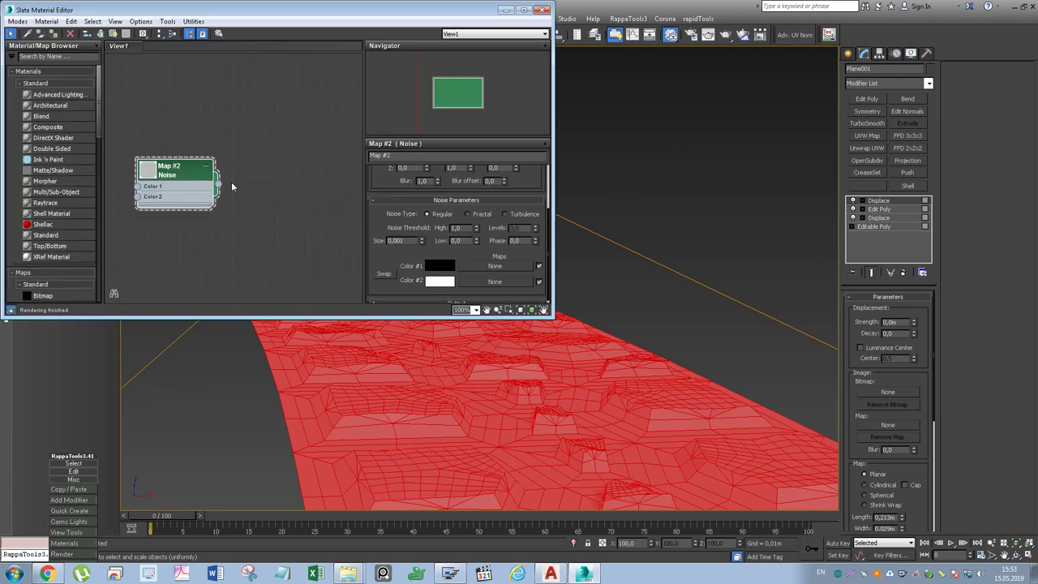
mouse_move(171, 170)
left_mouse_down("shift")
mouse_move(173, 267)
mouse_move(887, 424)
left_mouse_up("shift")
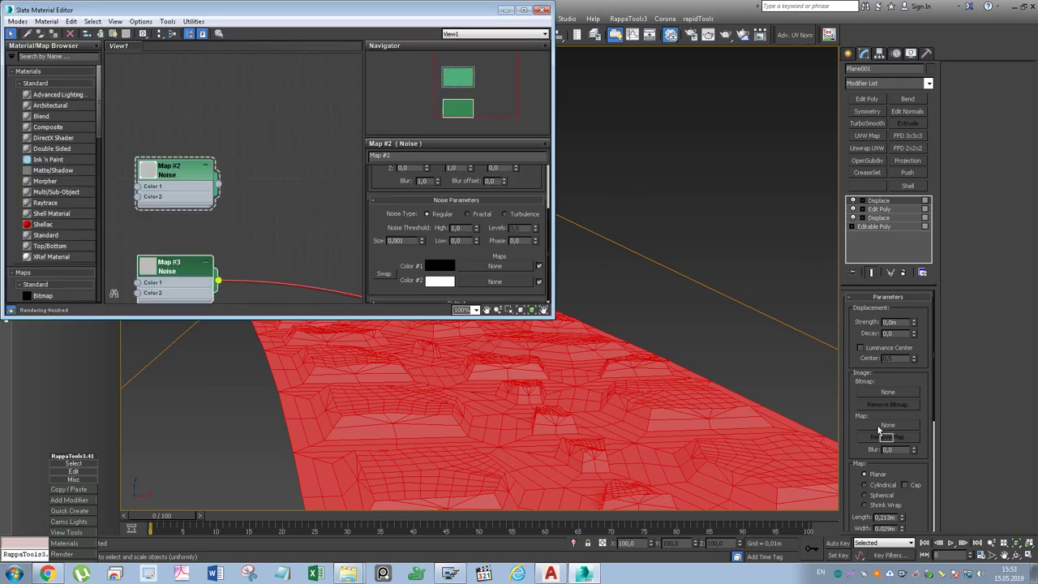
left_click(503, 318)
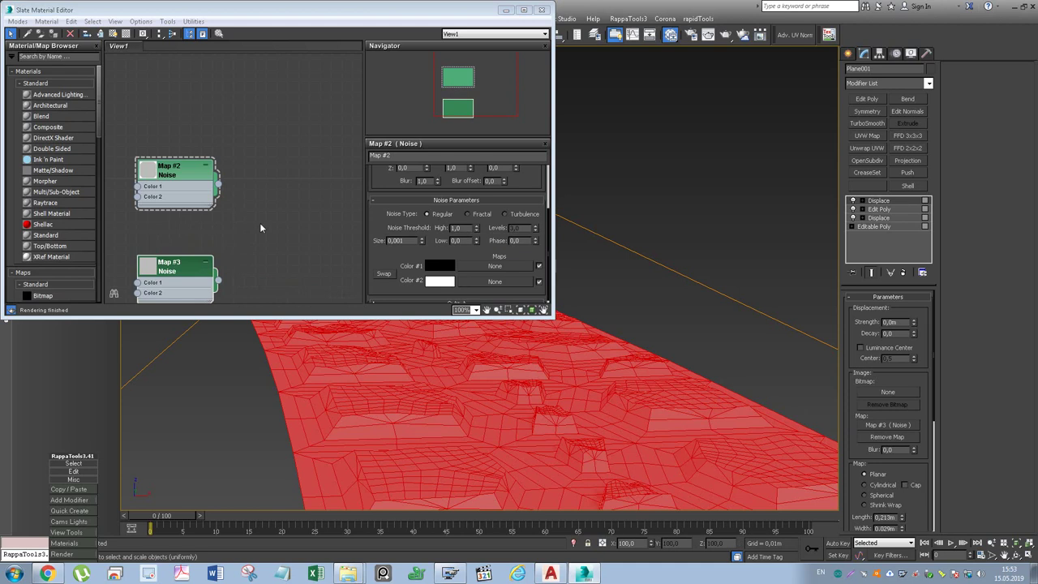
Step: Set Map #3's Regular noise Size to 3,001 and Displace Strength to 0,002m
double_click(195, 269)
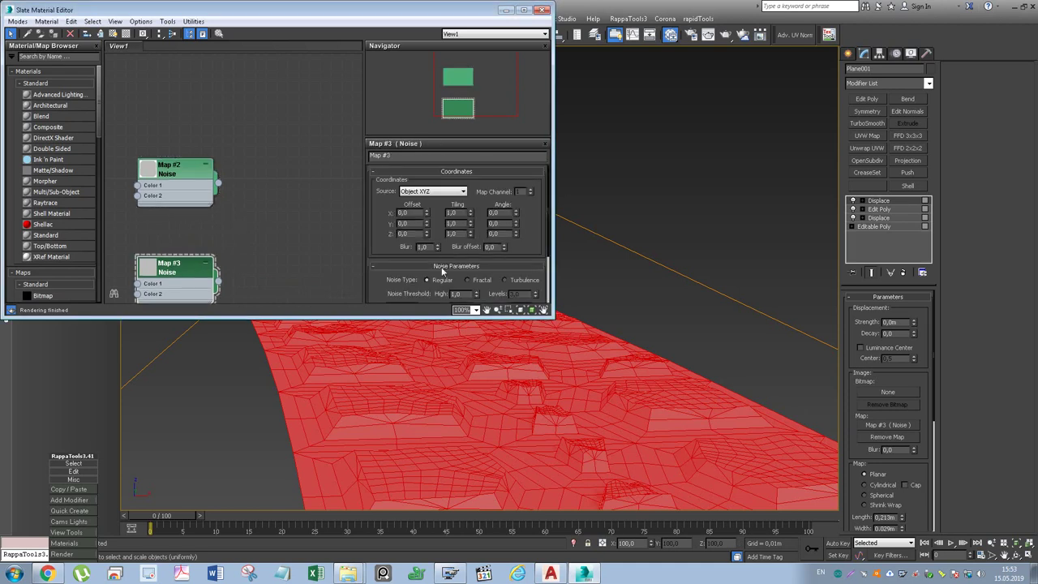
left_click_drag(915, 324, 919, 299)
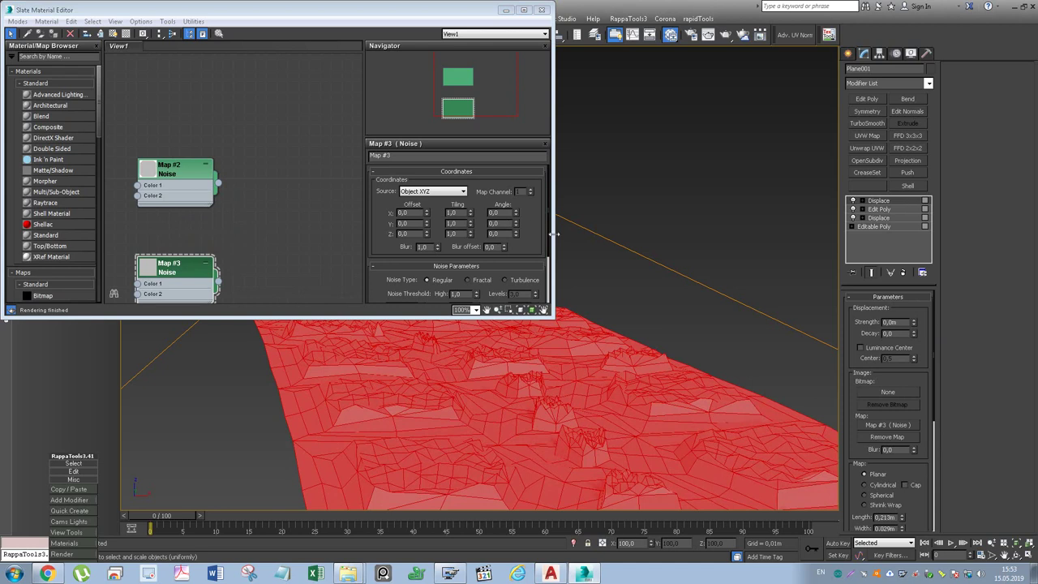
scroll(469, 209, "down", 3)
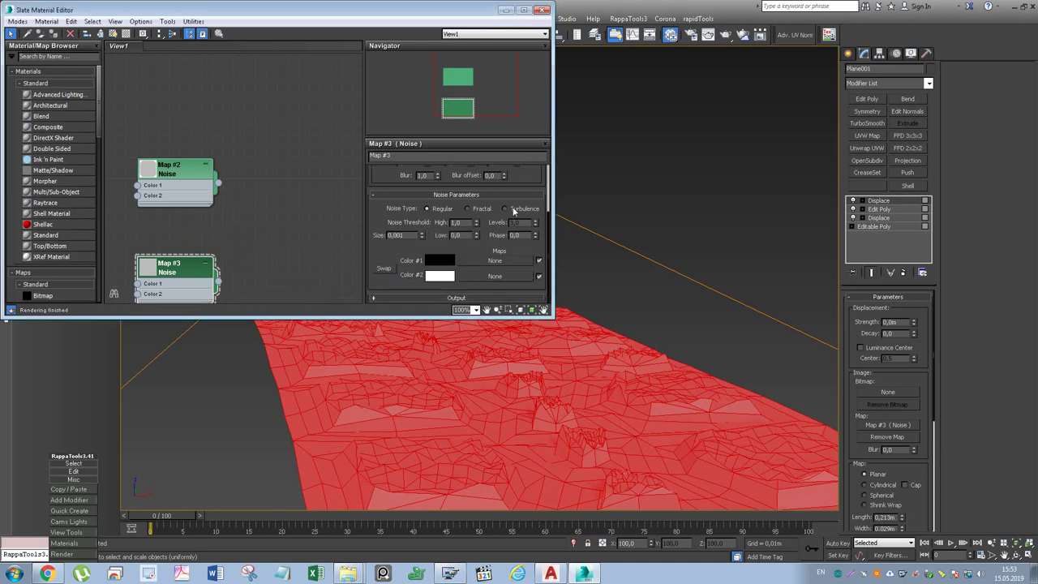
left_click(512, 209)
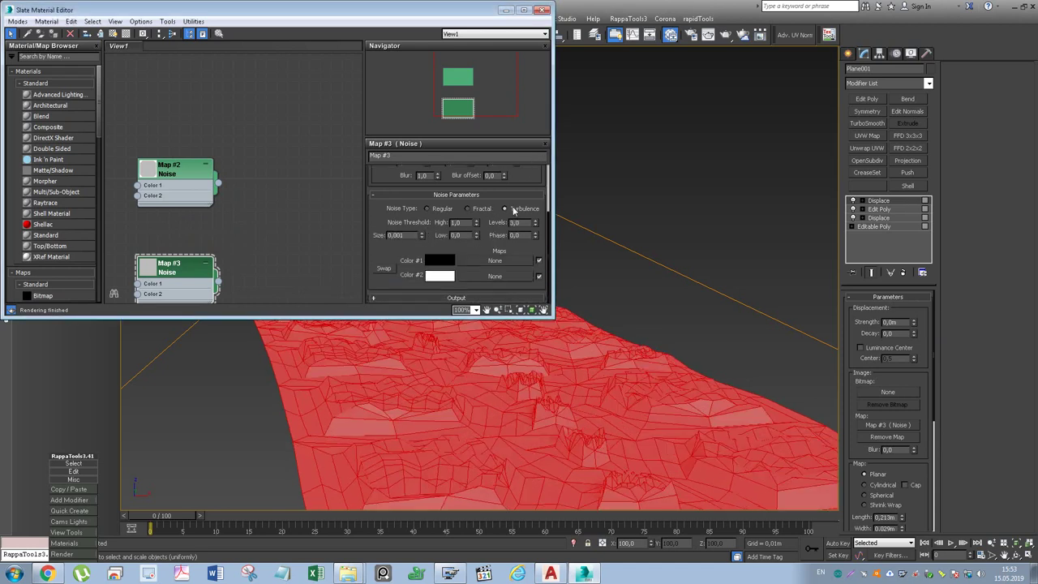
left_click(434, 209)
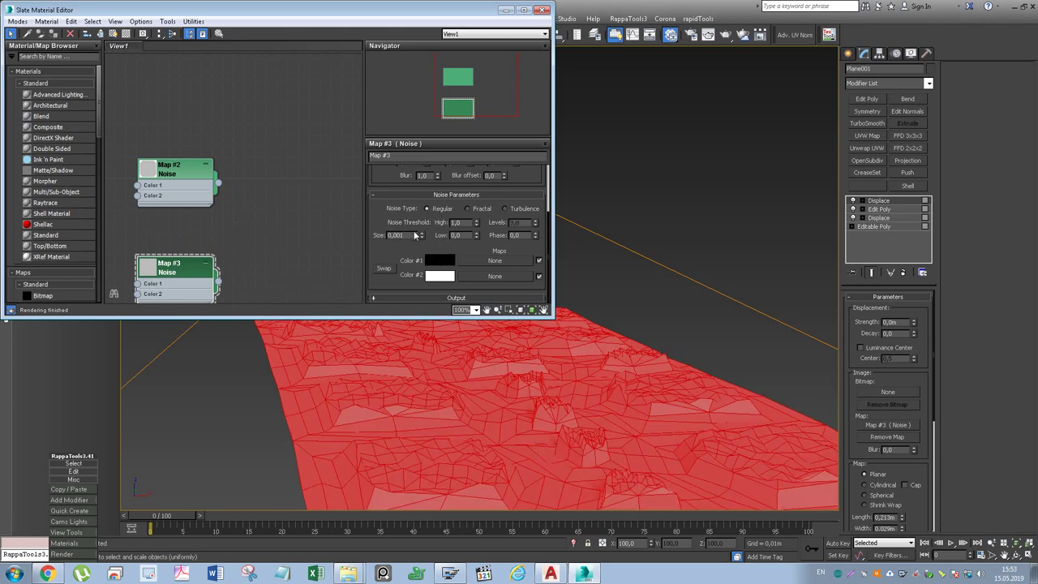
left_click_drag(421, 235, 422, 218)
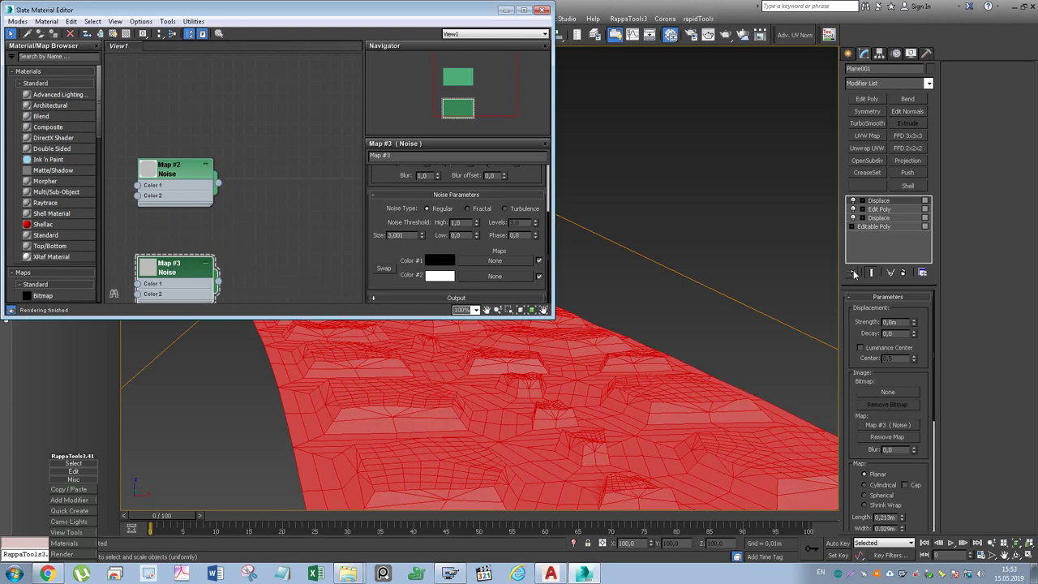
mouse_move(914, 322)
left_mouse_down()
mouse_move(924, 215)
mouse_move(926, 226)
left_mouse_up()
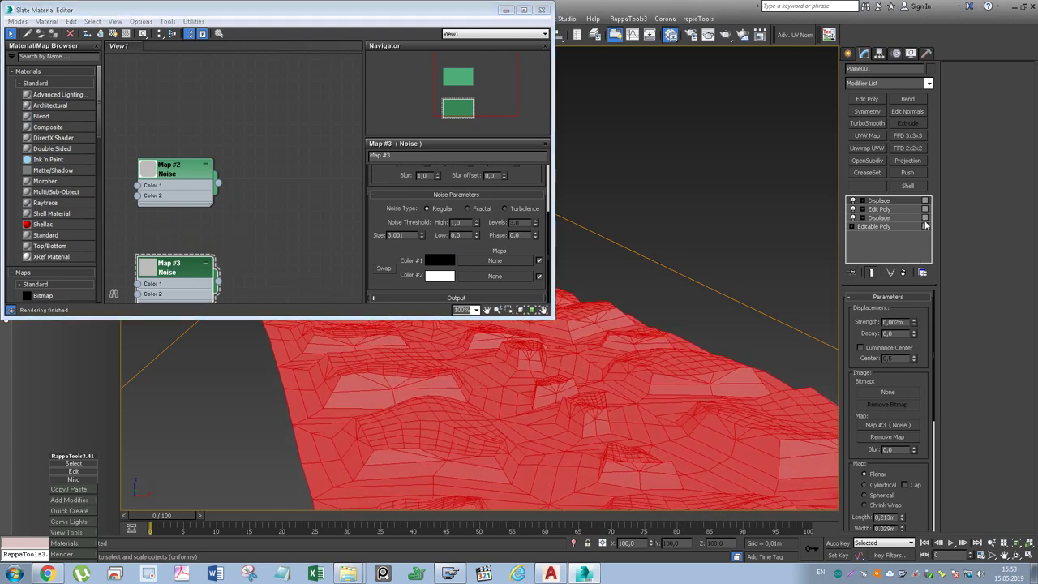
left_click(506, 10)
mouse_move(511, 188)
middle_mouse_down()
mouse_move(640, 229)
mouse_move(621, 244)
mouse_move(612, 222)
mouse_move(601, 233)
middle_mouse_up()
scroll(642, 244, "up", 3)
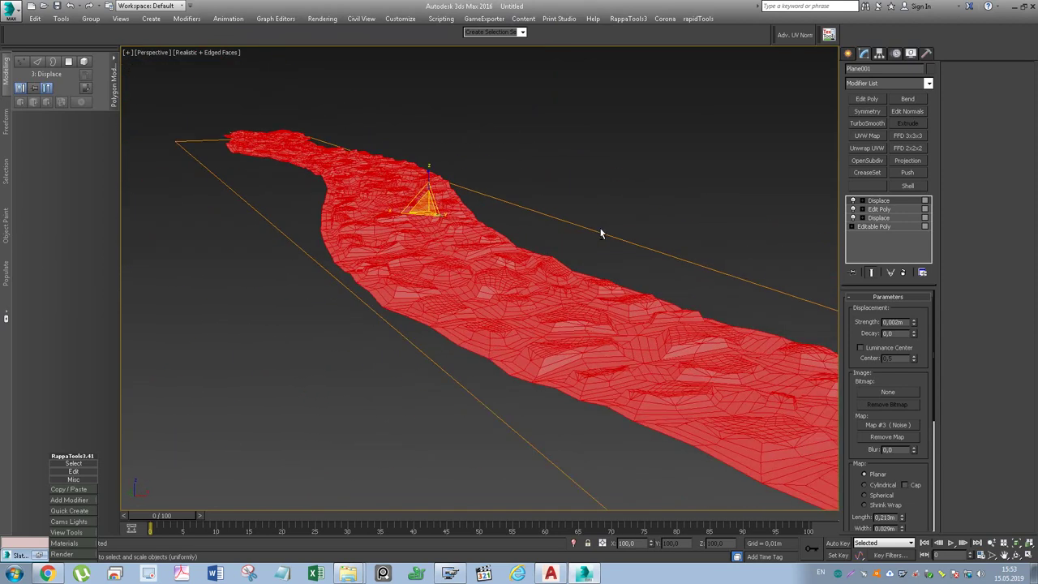
Step: Add another Edit Poly modifier on top of the path's second Displace
left_click(849, 55)
left_click(862, 53)
left_click(867, 98)
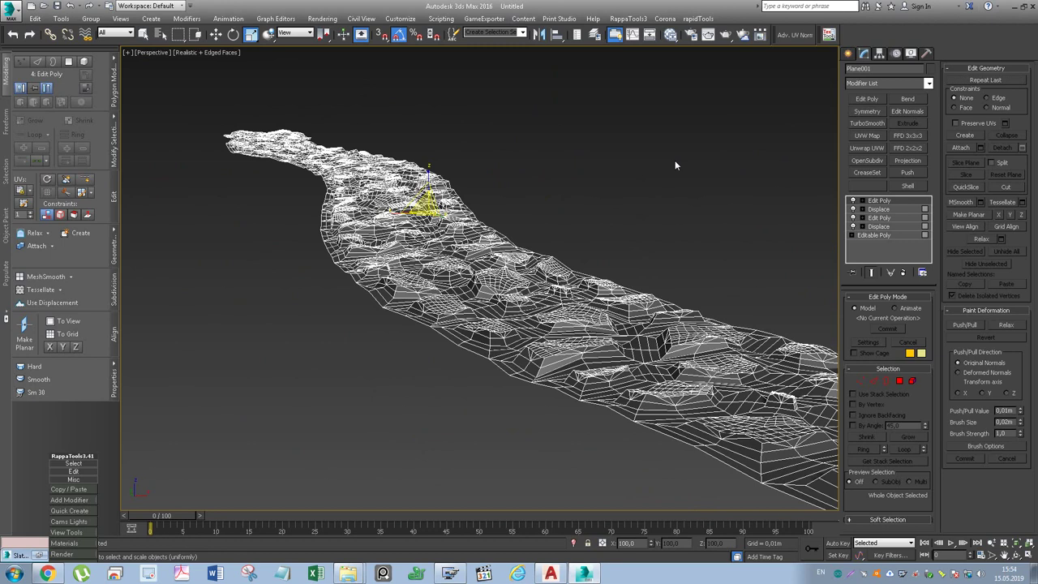
Step: Deselect the path and start creating a Standard Primitives Plane
left_click(675, 160)
left_click(849, 53)
left_click(908, 168)
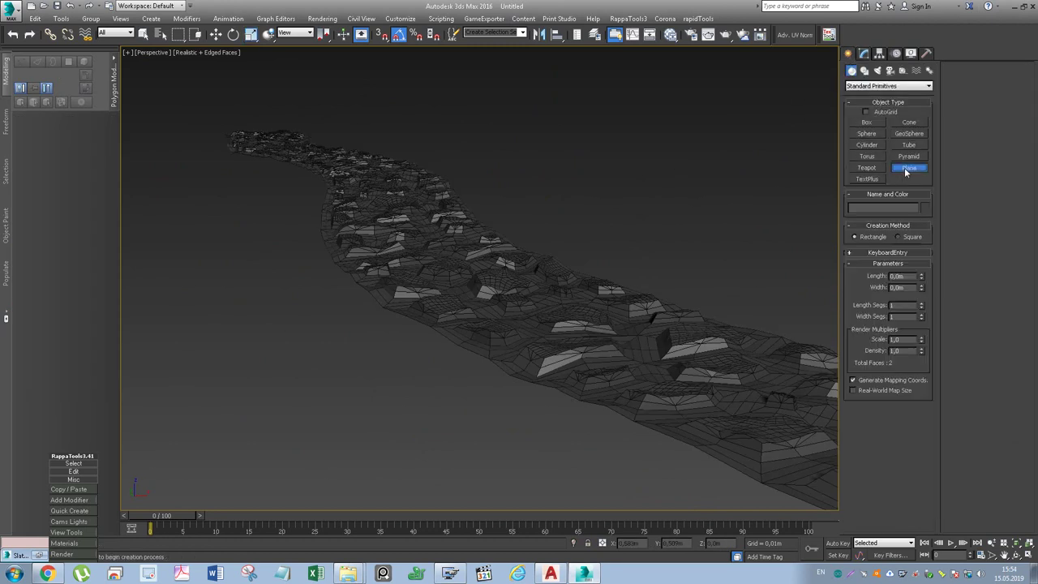
Step: Draw a large plane around the stone path and raise it 0,002m in Z
scroll(672, 176, "down", 5)
mouse_move(672, 176)
middle_mouse_down()
mouse_move(684, 175)
mouse_move(625, 203)
mouse_move(505, 218)
middle_mouse_up()
mouse_move(260, 193)
left_mouse_down()
mouse_move(663, 332)
mouse_move(858, 347)
left_mouse_up()
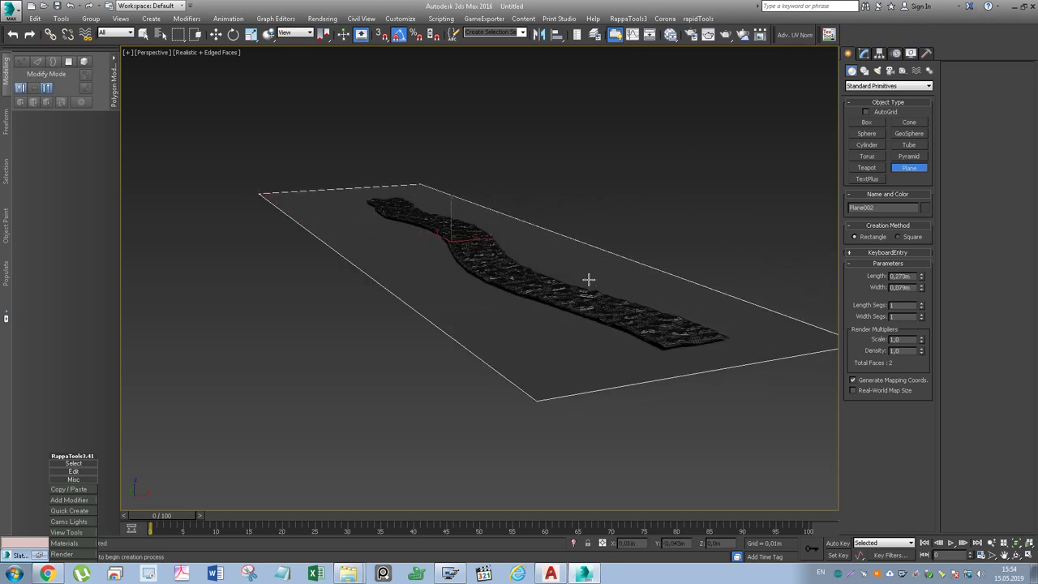
key("w")
left_click_drag(450, 215, 455, 210)
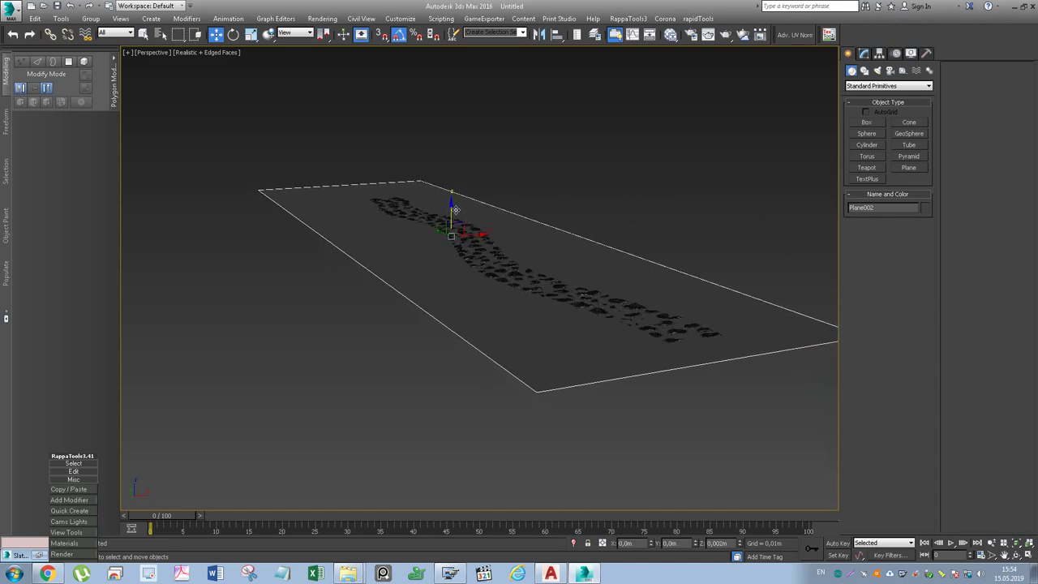
Step: Give Plane002 a green object colour
scroll(503, 240, "up", 1)
scroll(504, 241, "up", 1)
scroll(504, 243, "up", 1)
mouse_move(505, 247)
middle_mouse_down("alt")
mouse_move(494, 260)
mouse_move(523, 260)
middle_mouse_up("alt")
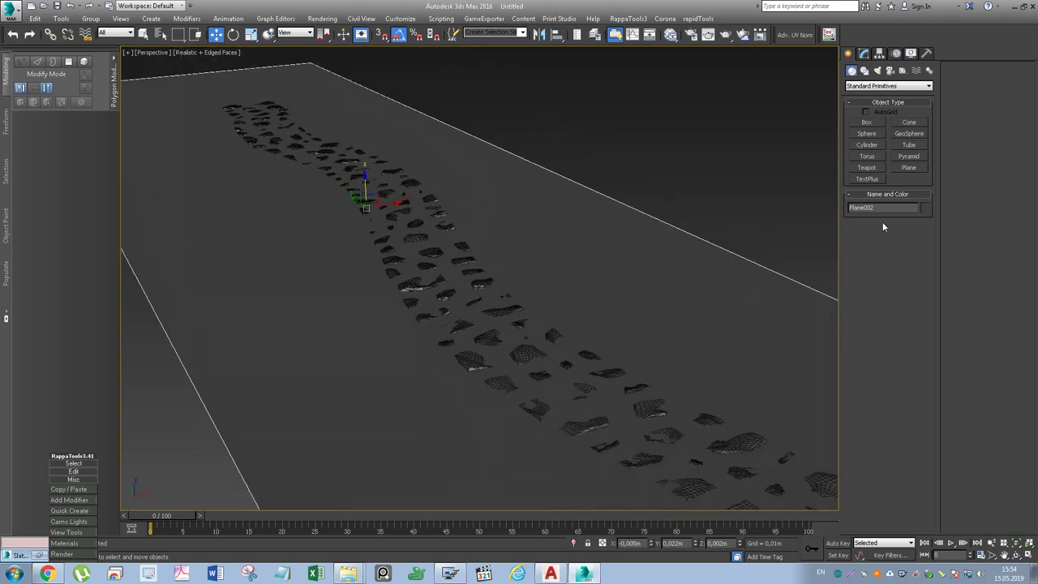
left_click(927, 207)
left_click(579, 292)
left_click(660, 329)
Step: Deselect everything, turn off Edged Faces with F4, and frame the path over the green ground
left_click(712, 198)
key("F4")
mouse_move(614, 274)
middle_mouse_down("alt")
mouse_move(614, 295)
mouse_move(577, 322)
mouse_move(667, 250)
middle_mouse_up("alt")
mouse_move(669, 289)
middle_mouse_down("alt")
mouse_move(675, 232)
mouse_move(604, 288)
mouse_move(615, 254)
middle_mouse_up("alt")
scroll(601, 287, "up", 5)
scroll(615, 255, "down", 2)
scroll(621, 255, "down", 2)
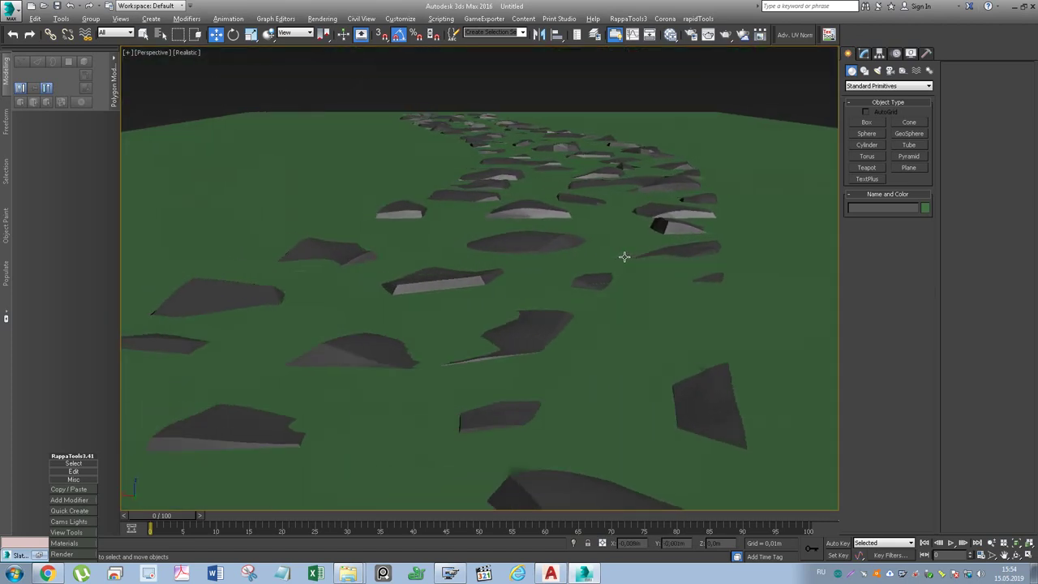
scroll(621, 257, "down", 2)
scroll(636, 300, "down", 5)
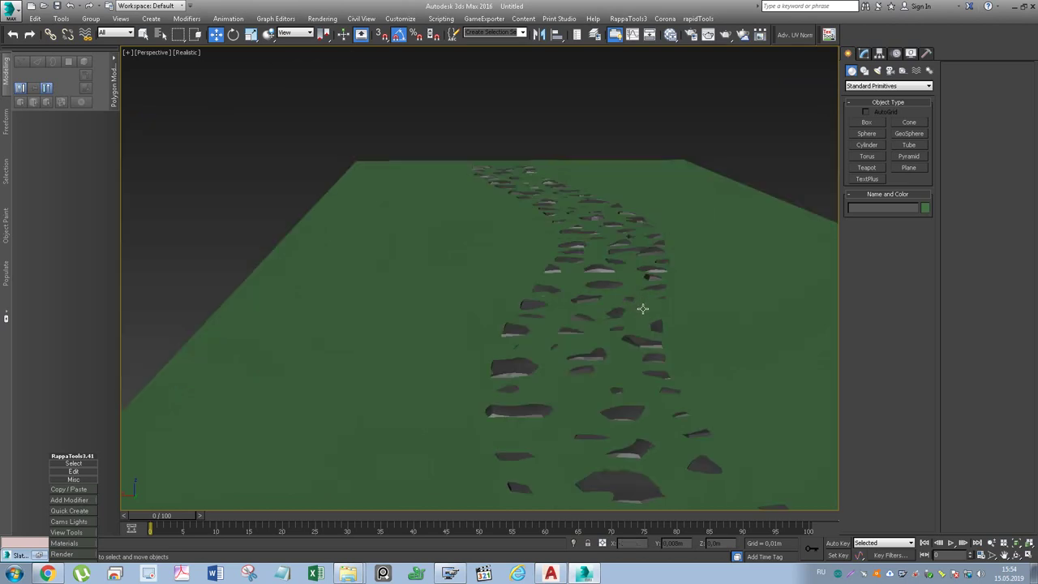
left_click(464, 573)
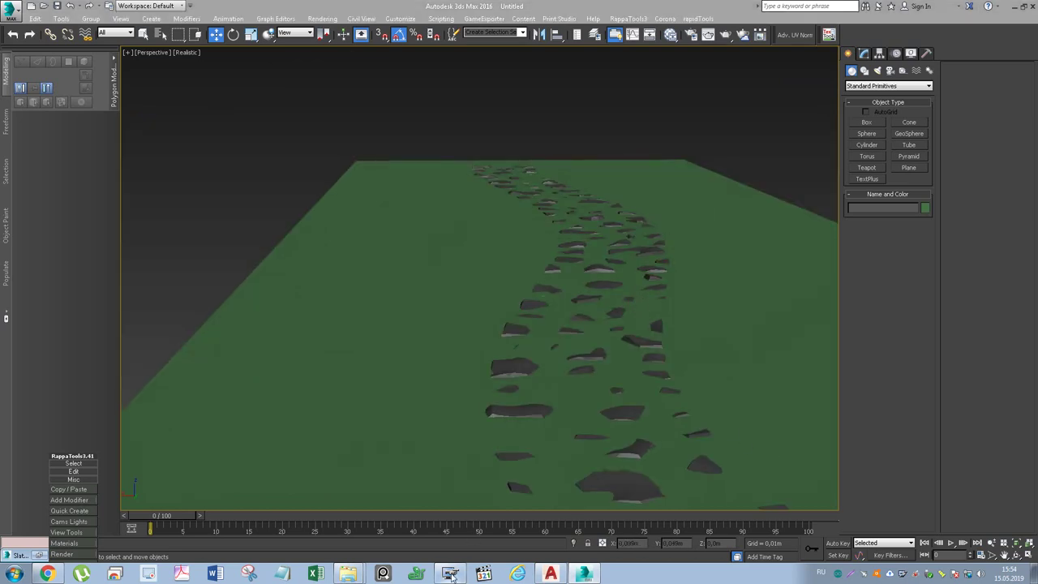